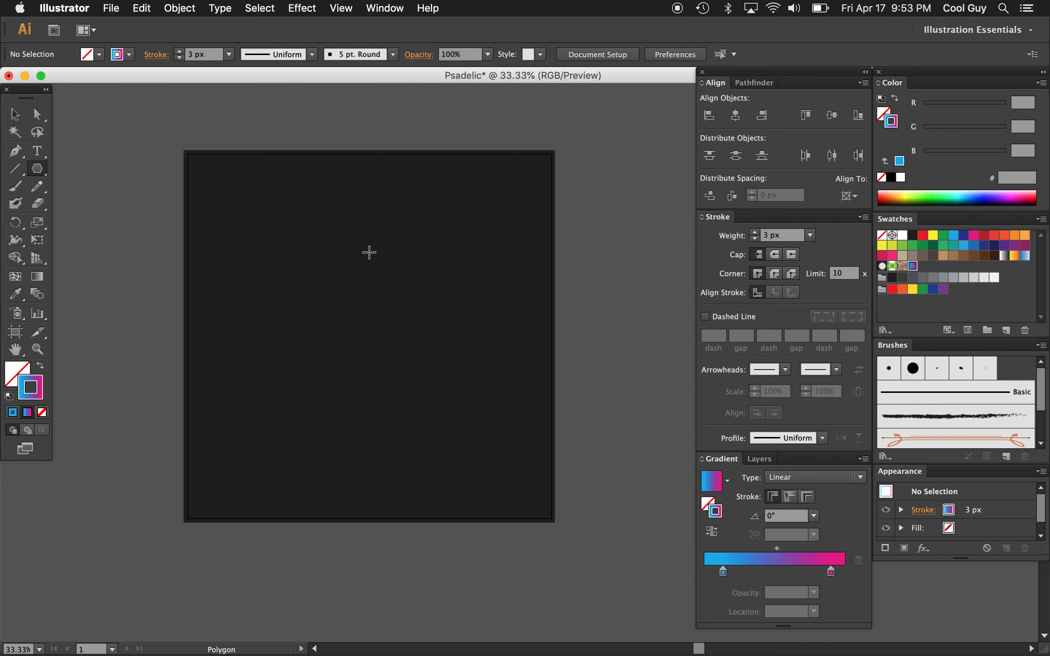
# - Draw a swirl of repeated, rotated concentric hexagons over the artboard's upper part with the Polygon tool, then delete all of them
pyautogui.moveTo(368, 250); pyautogui.dragTo(536, 230)
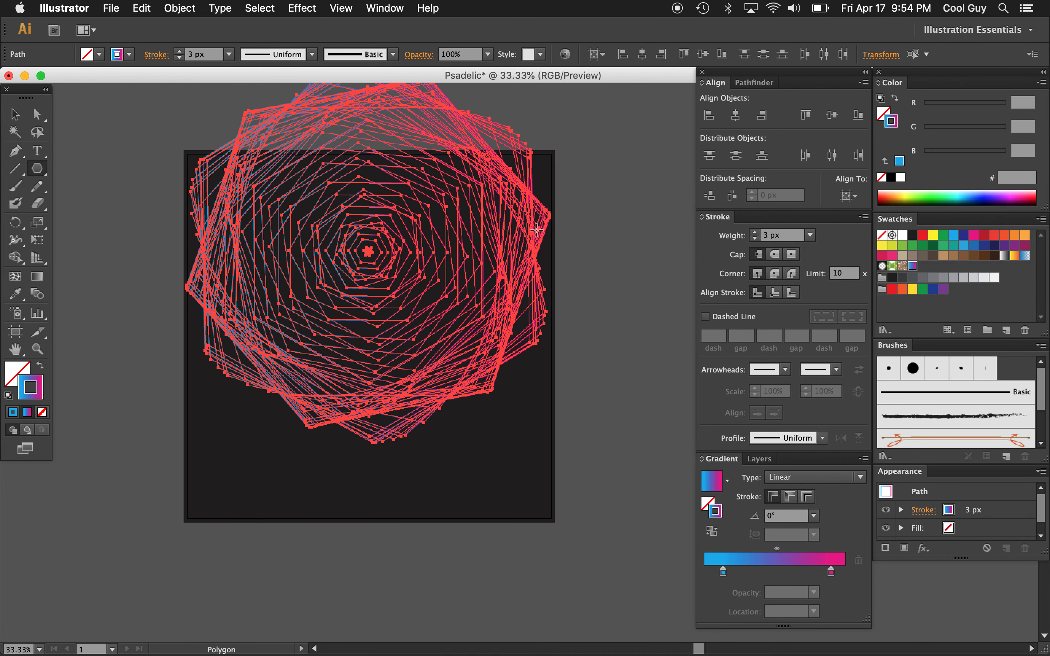
pyautogui.press('v')
pyautogui.click(617, 230)
pyautogui.scroll(2, 616, 229)
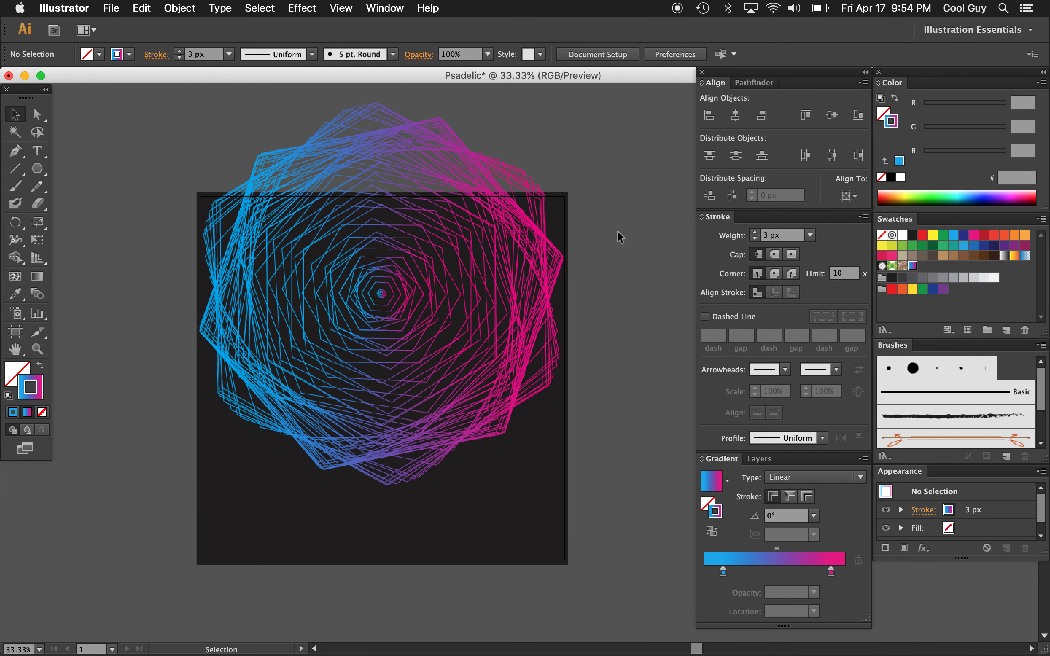
pyautogui.moveTo(534, 152); pyautogui.dragTo(422, 205)
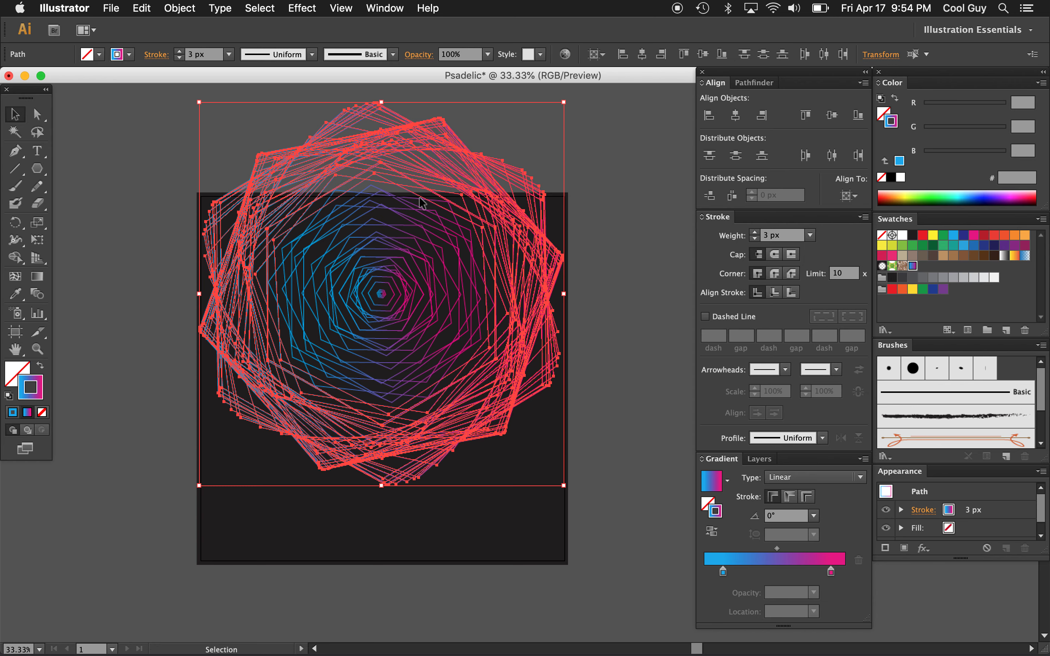
pyautogui.press('Delete')
pyautogui.moveTo(495, 168); pyautogui.dragTo(283, 424)
pyautogui.press('Delete')
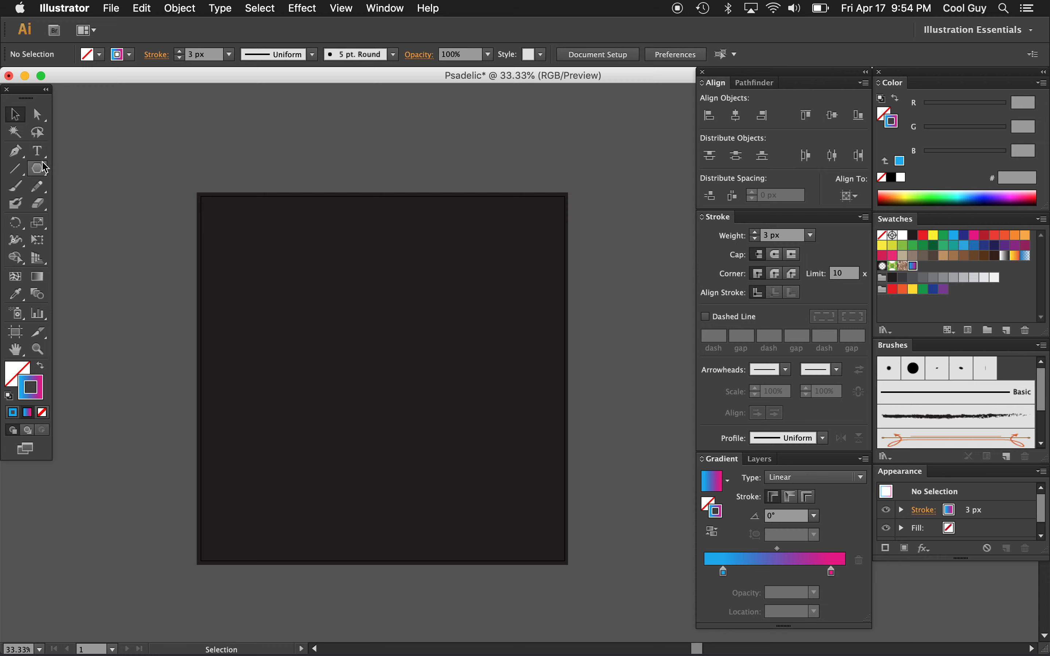
# - Draw a swirl of repeated, rotated five-pointed stars from the artboard's middle with the Star tool, then delete all of them
pyautogui.click(51, 172)
pyautogui.moveTo(51, 172); pyautogui.dragTo(93, 236)
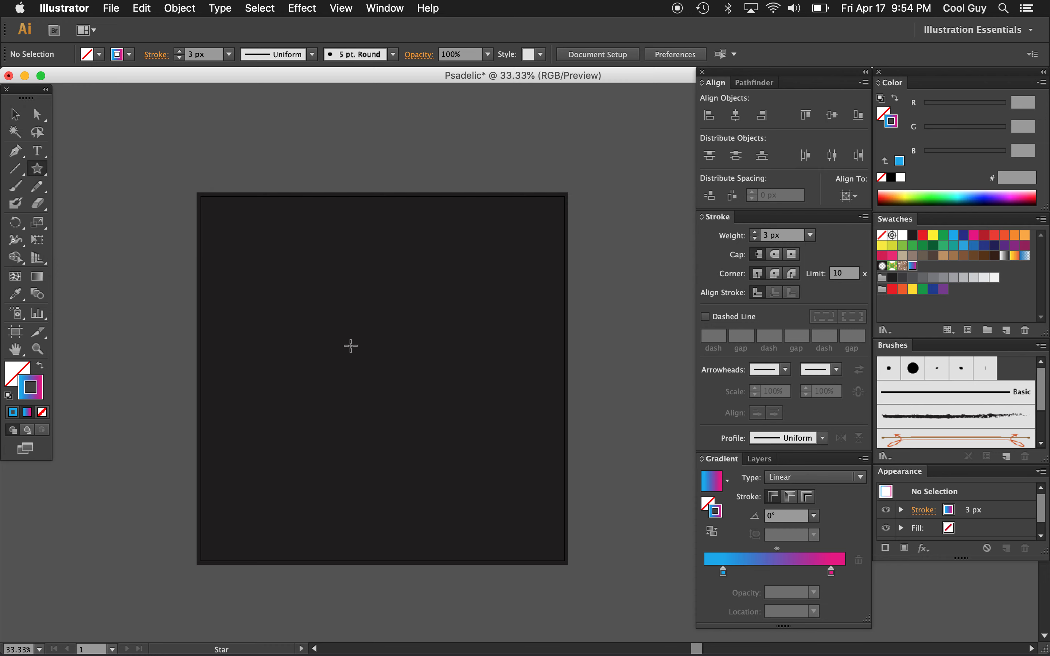
pyautogui.moveTo(350, 346)
pyautogui.mouseDown()
pyautogui.moveTo(363, 311)
pyautogui.moveTo(485, 480)
pyautogui.moveTo(444, 299)
pyautogui.moveTo(543, 303)
pyautogui.mouseUp()
pyautogui.press('v')
pyautogui.click(640, 298)
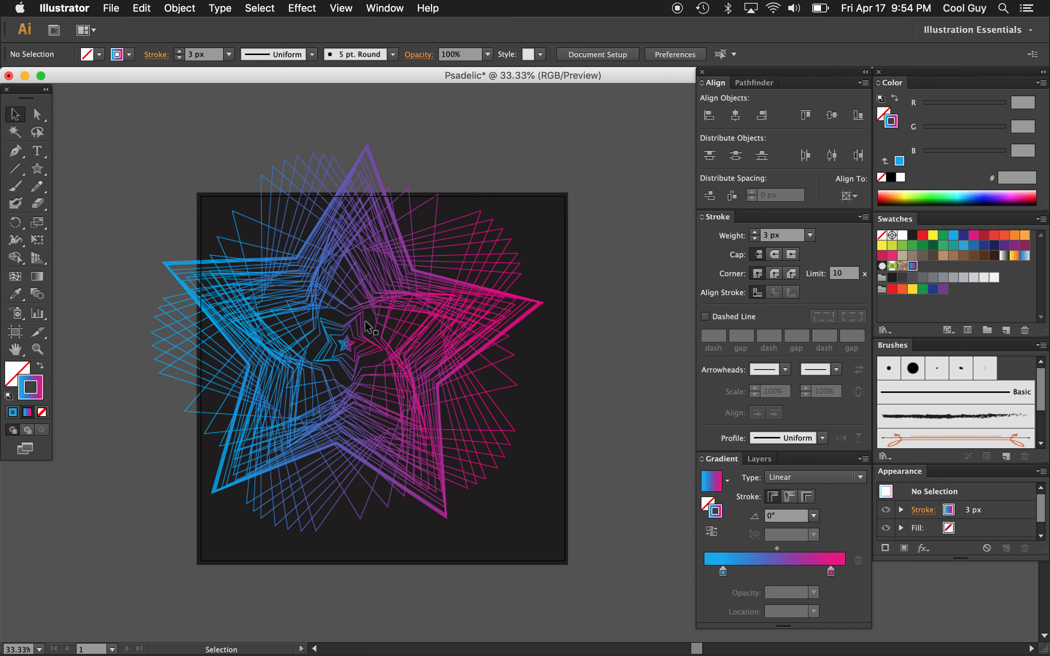
pyautogui.moveTo(481, 162); pyautogui.dragTo(217, 443)
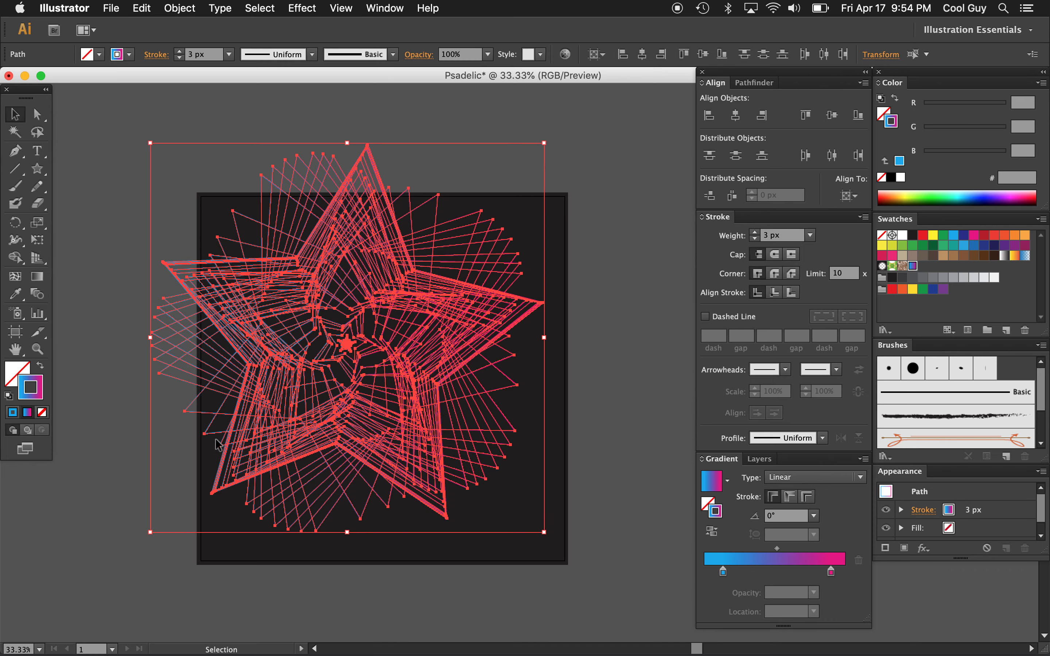
pyautogui.press('Delete')
pyautogui.moveTo(38, 169); pyautogui.dragTo(103, 222)
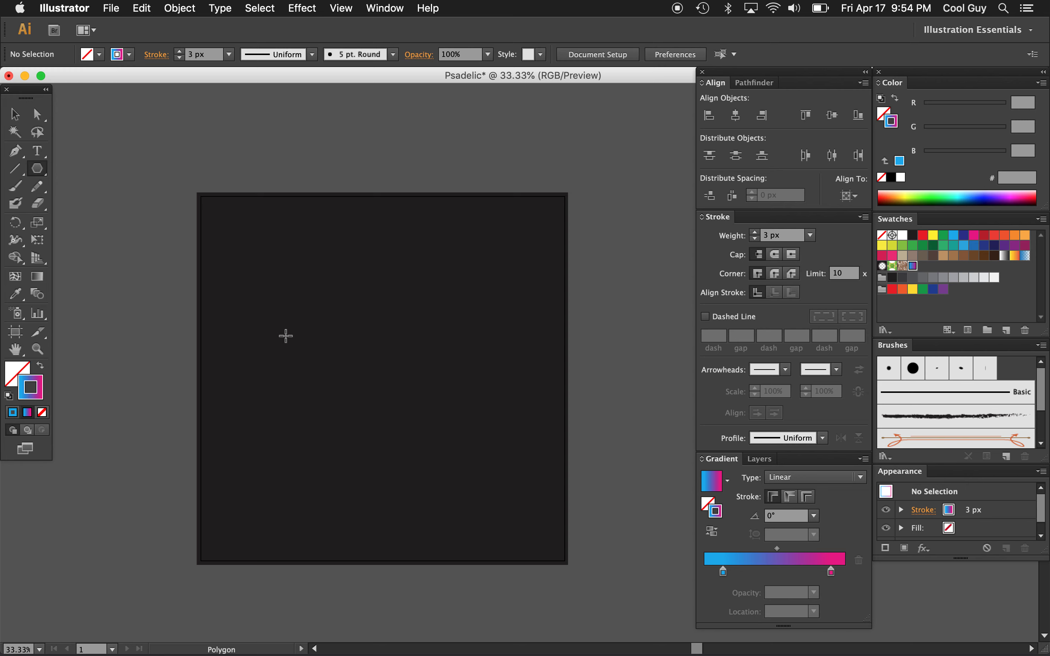
pyautogui.click(318, 283)
pyautogui.moveTo(318, 282); pyautogui.dragTo(349, 339)
pyautogui.press('Delete')
# - Draw one unrotated six-sided polygon with the gradient stroke and center it horizontally and vertically on the artboard
pyautogui.click(39, 174)
pyautogui.moveTo(40, 174); pyautogui.dragTo(111, 224)
pyautogui.moveTo(343, 318)
pyautogui.mouseDown()
pyautogui.moveTo(401, 368)
pyautogui.moveTo(404, 359)
pyautogui.moveTo(378, 373)
pyautogui.moveTo(409, 401)
pyautogui.mouseUp()
pyautogui.press('Down')
pyautogui.press('Down')
pyautogui.press('Down')
pyautogui.press('Up')
pyautogui.press('Down')
pyautogui.press('Up')
pyautogui.press('Up')
pyautogui.press('Up')
pyautogui.press('Up')
pyautogui.press('Up')
pyautogui.press('Down')
pyautogui.press('Down')
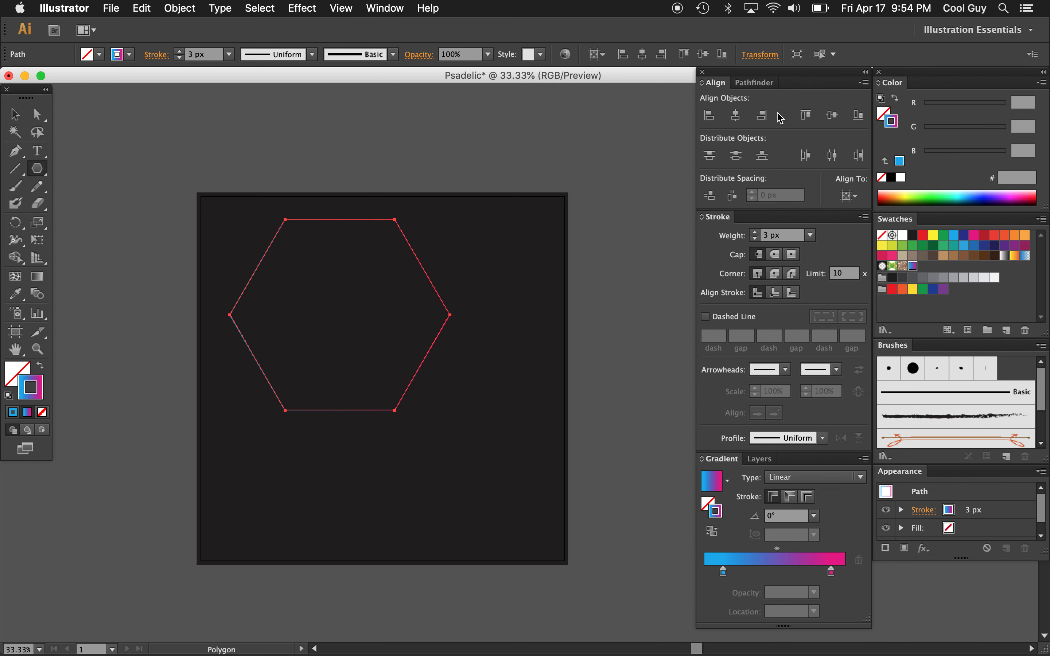
pyautogui.click(736, 115)
pyautogui.click(833, 115)
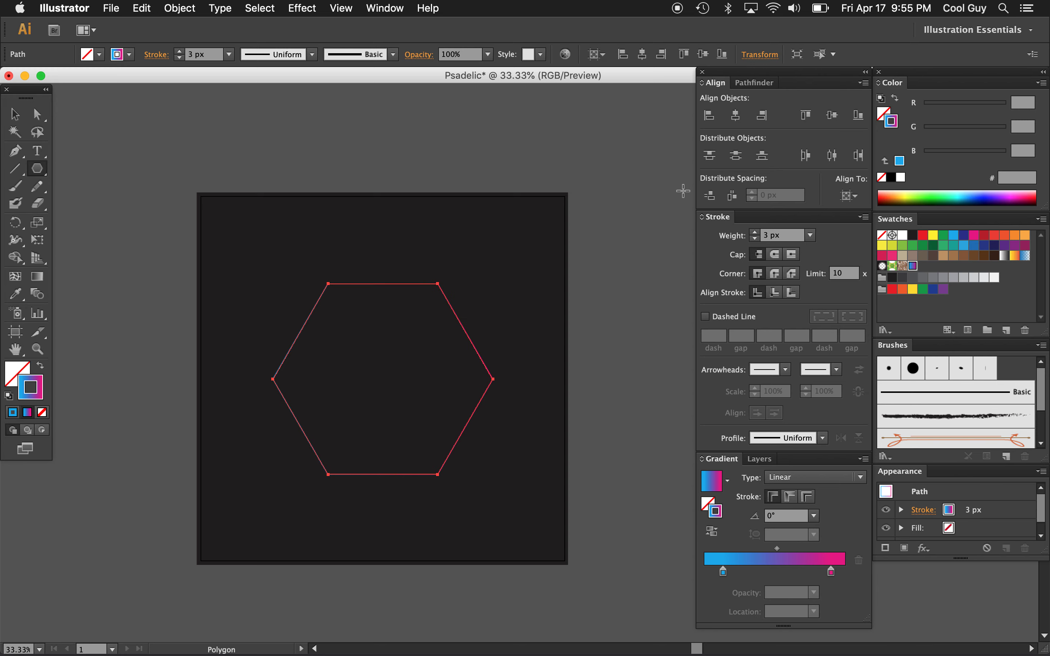
# - Set the hexagon's stroke weight to 20 px
pyautogui.click(785, 236)
pyautogui.write('30')
pyautogui.press('Return')
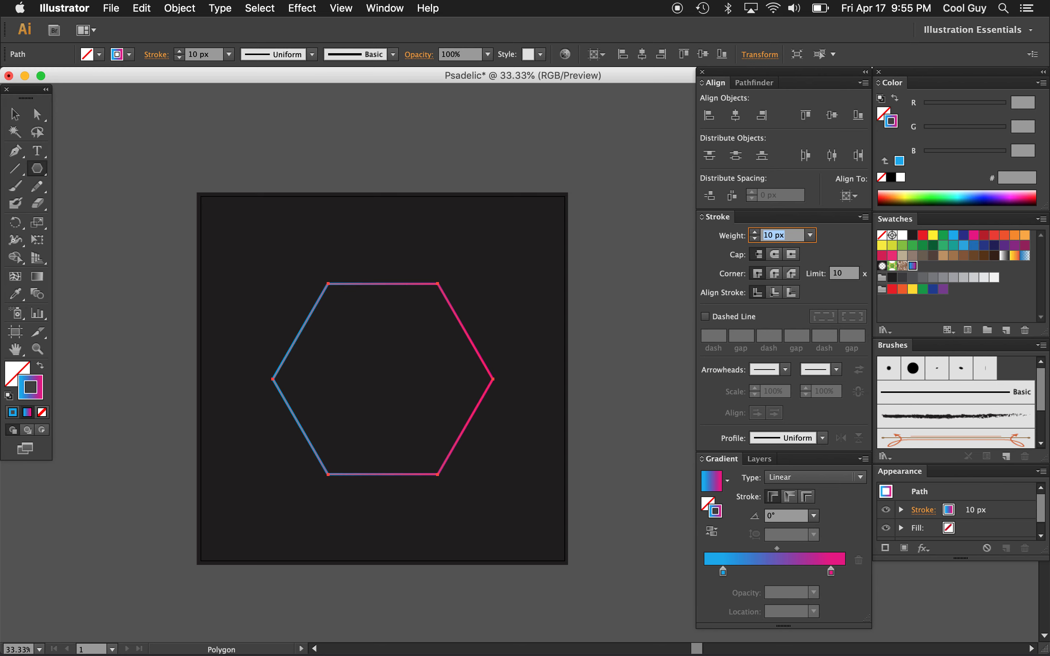
pyautogui.write('20')
pyautogui.press('Return')
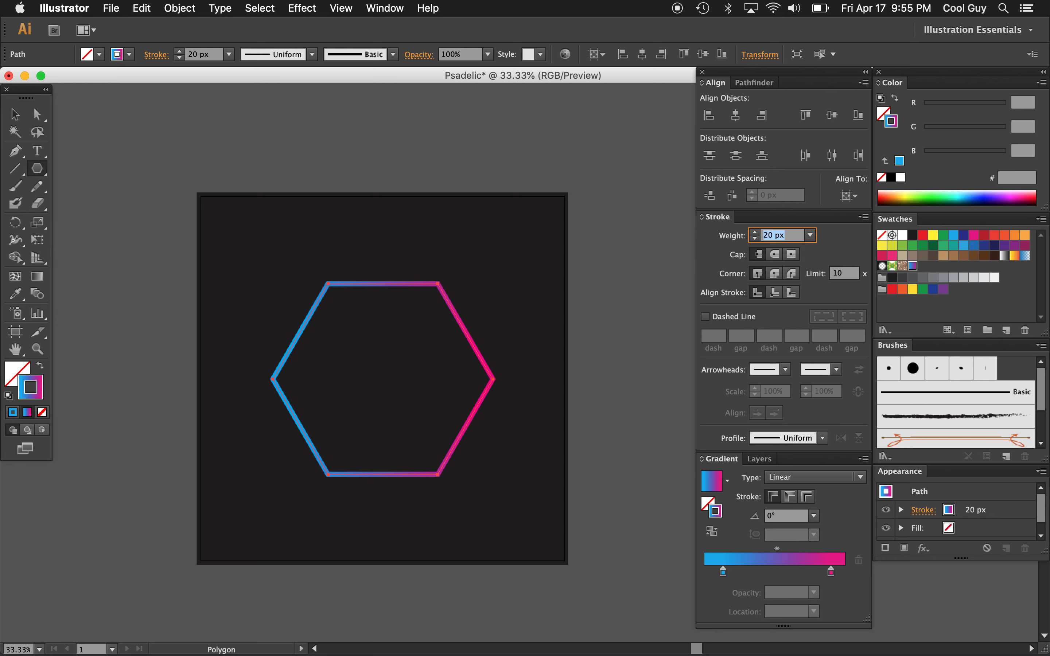
# - Enlarge the hexagon proportionally, center it vertically on the artboard again and deselect it
pyautogui.click(14, 114)
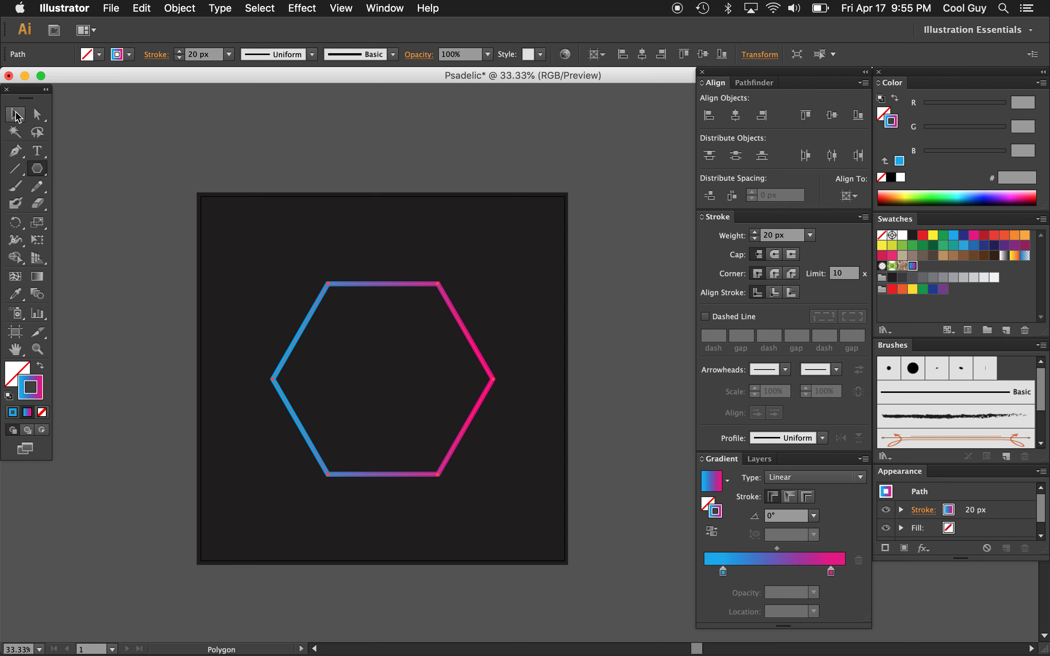
pyautogui.moveTo(383, 282); pyautogui.dragTo(383, 241)
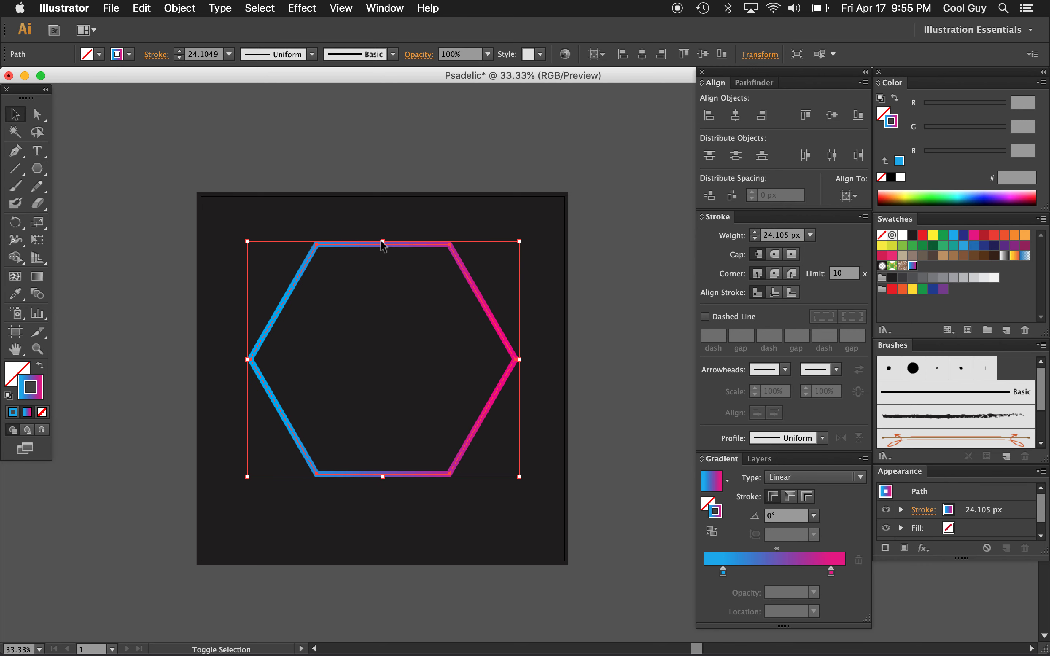
pyautogui.click(832, 115)
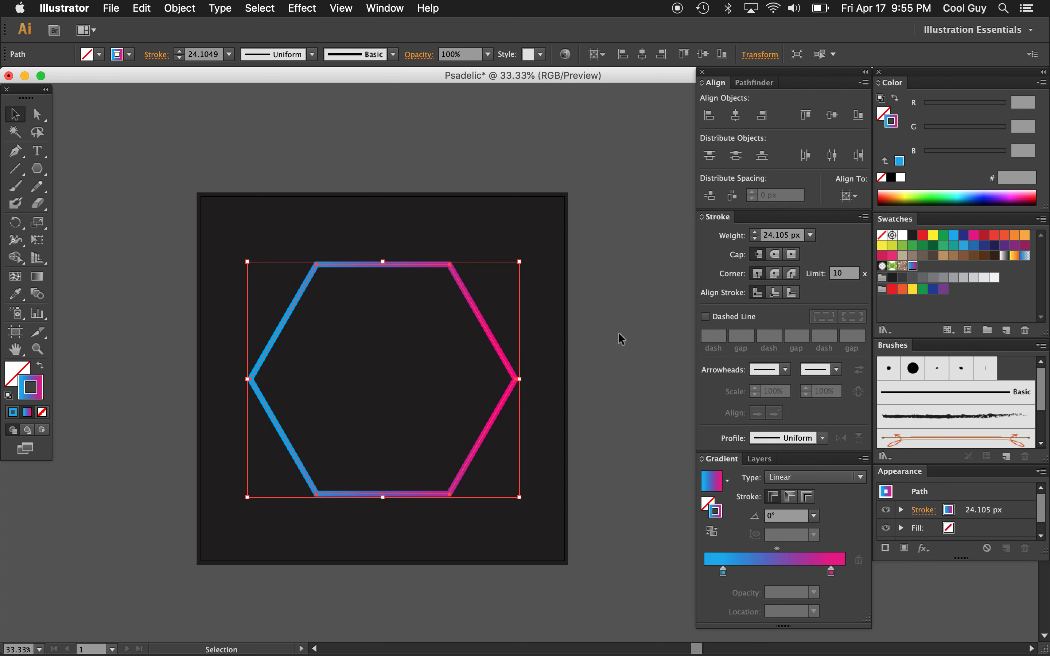
pyautogui.click(618, 333)
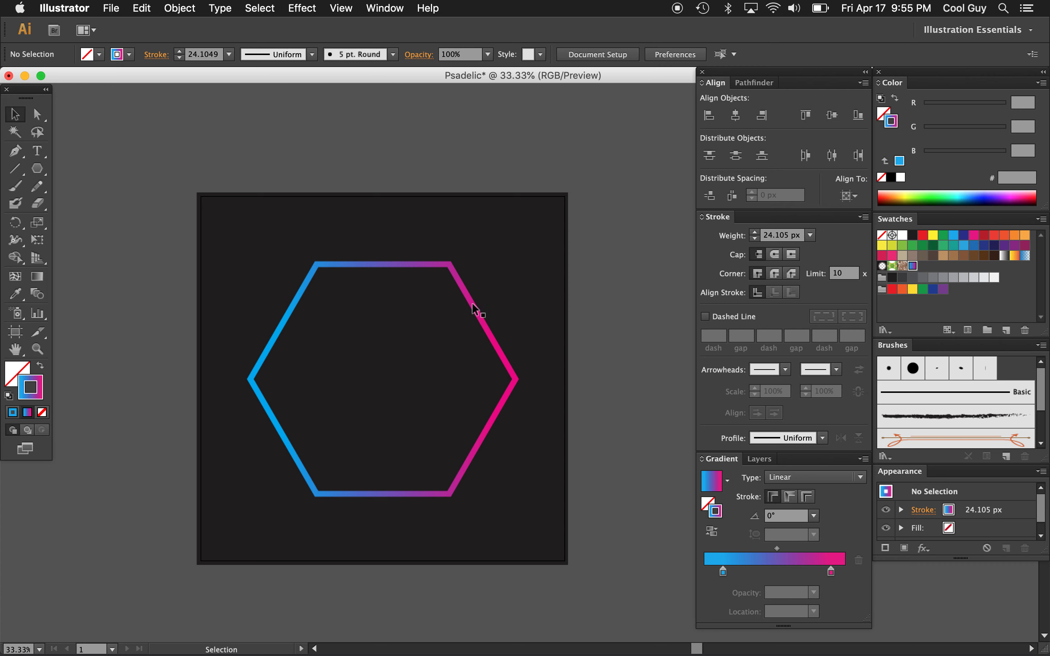
# - Start a Distort & Transform Transform effect on the hexagon with the preview enabled
pyautogui.moveTo(514, 293); pyautogui.dragTo(408, 437)
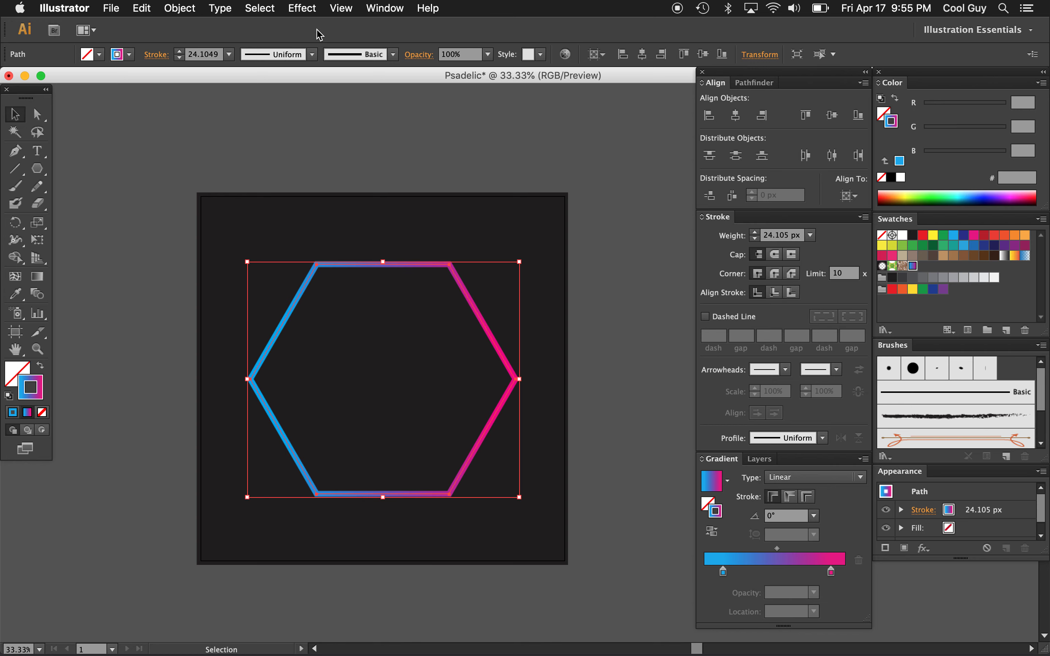
pyautogui.click(302, 8)
pyautogui.moveTo(447, 141)
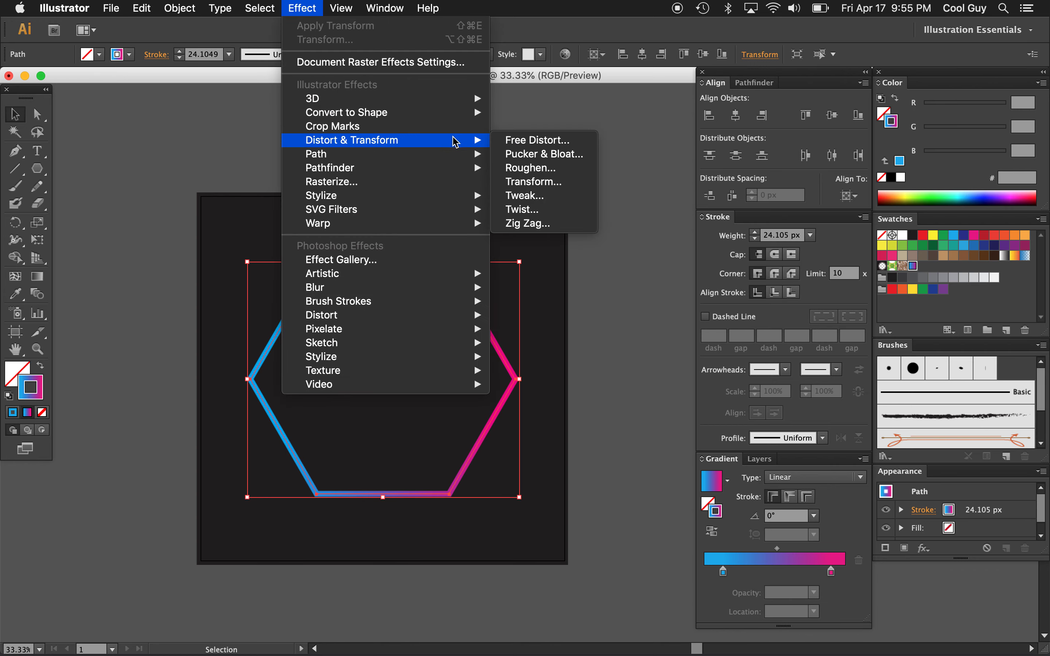
pyautogui.click(526, 184)
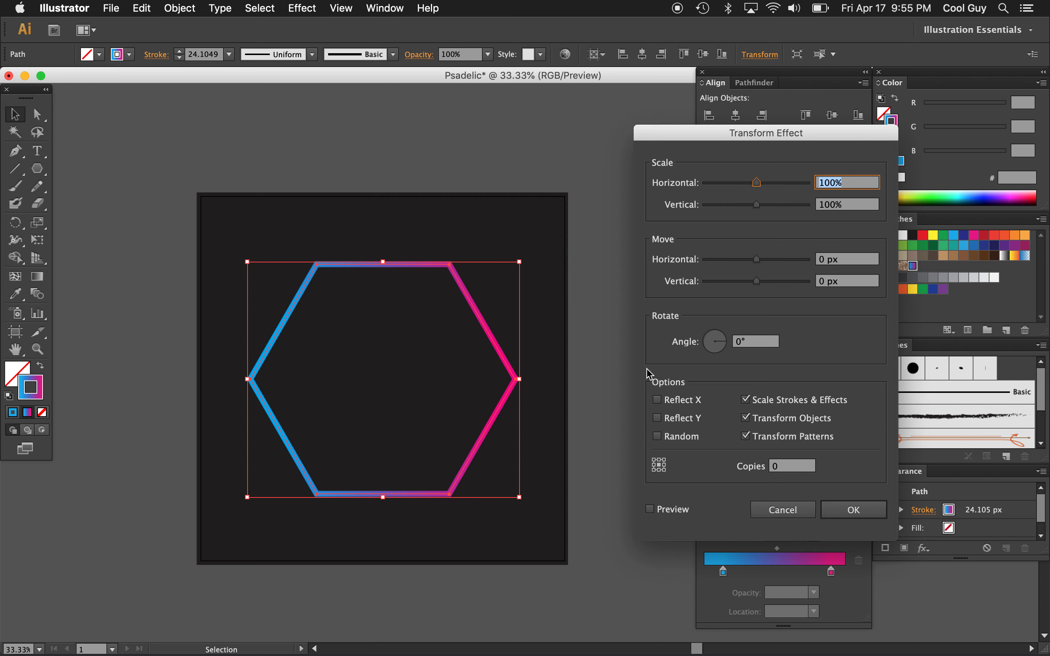
pyautogui.click(650, 509)
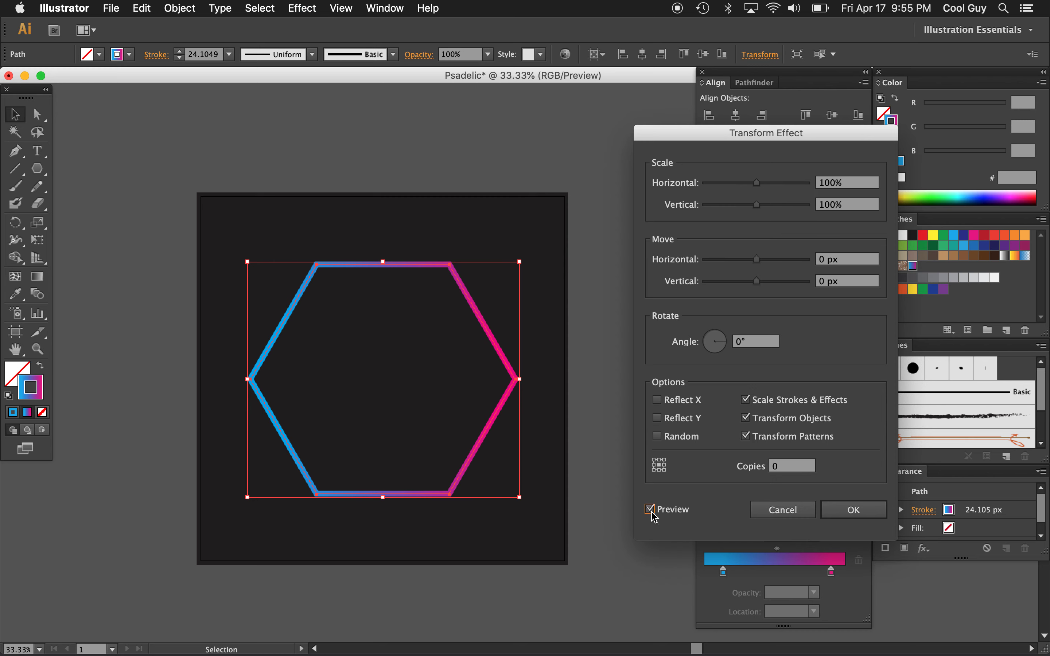
# - Set the Transform effect to 20 copies with horizontal and vertical scale both at 90%
pyautogui.click(801, 469)
pyautogui.click(854, 187)
pyautogui.hotkey('shift', 'Down')
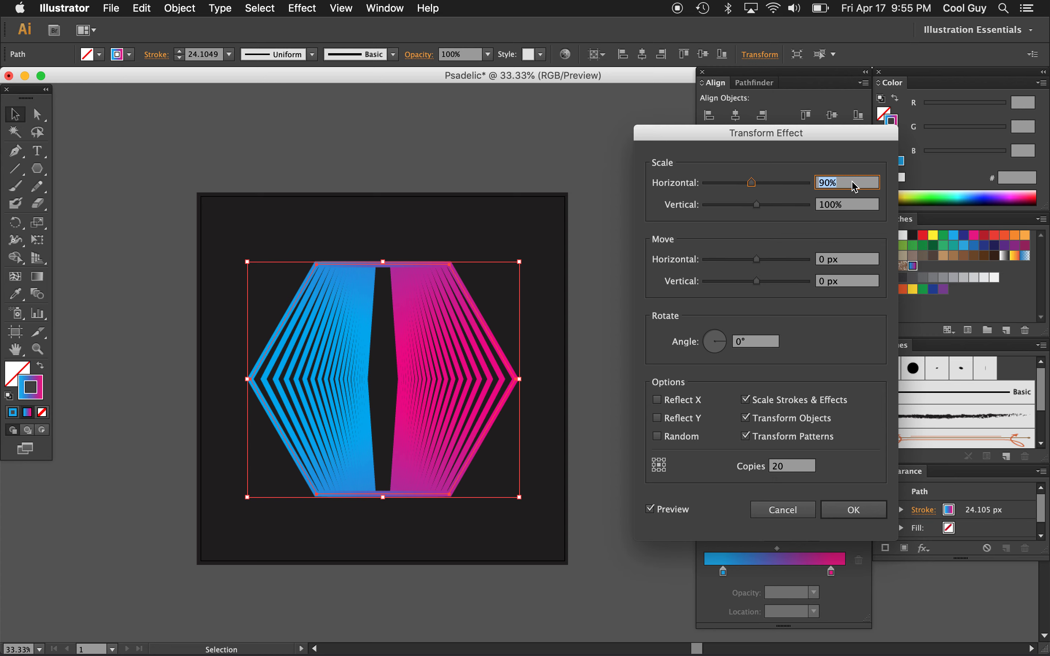
pyautogui.press('Tab')
pyautogui.hotkey('shift', 'Down')
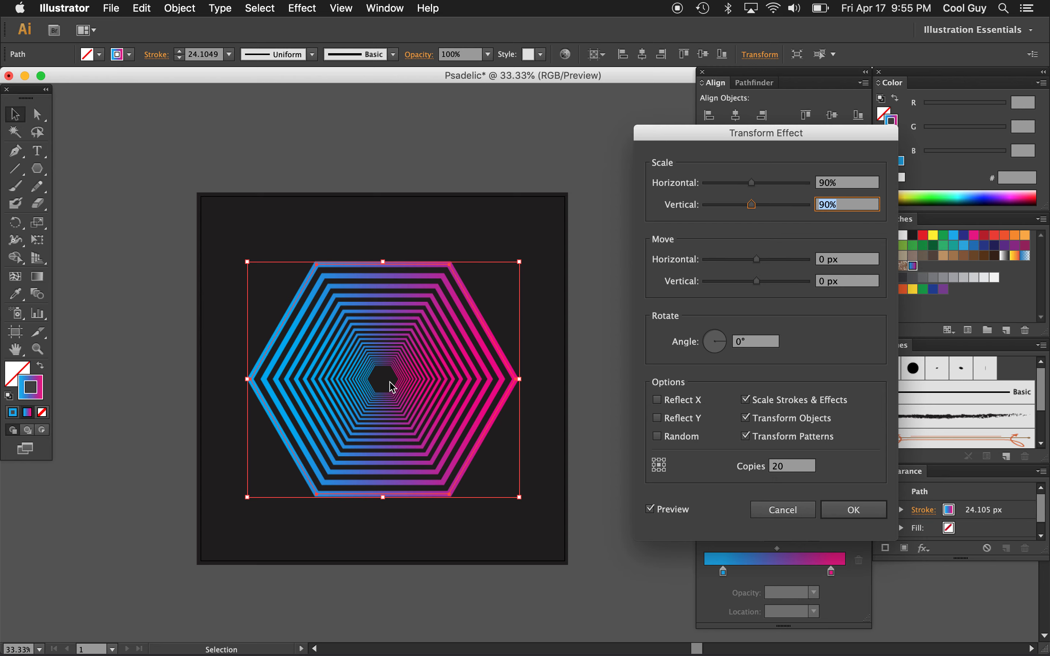
# - Try fewer copies in the Transform effect, down to 10, and raise the number of copies to 42
pyautogui.click(796, 468)
pyautogui.hotkey('shift', 'Down')
pyautogui.hotkey('shift', 'Down')
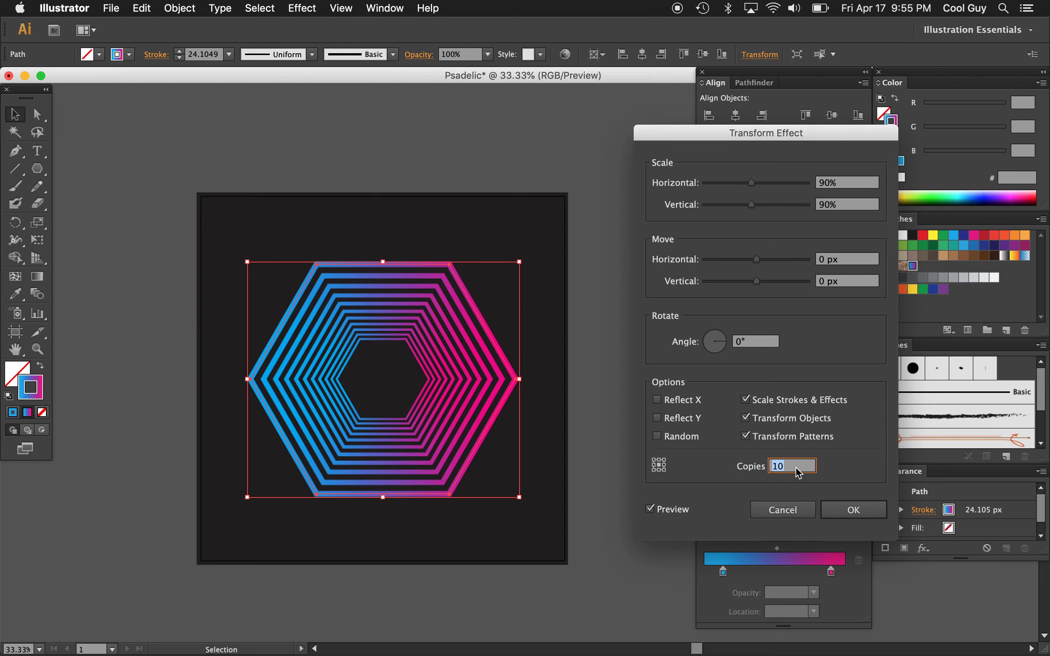
pyautogui.hotkey('shift', 'Up')
pyautogui.hotkey('shift', 'Up')
pyautogui.press('Up')
pyautogui.press('Up')
pyautogui.press('Up')
pyautogui.hotkey('shift', 'Up')
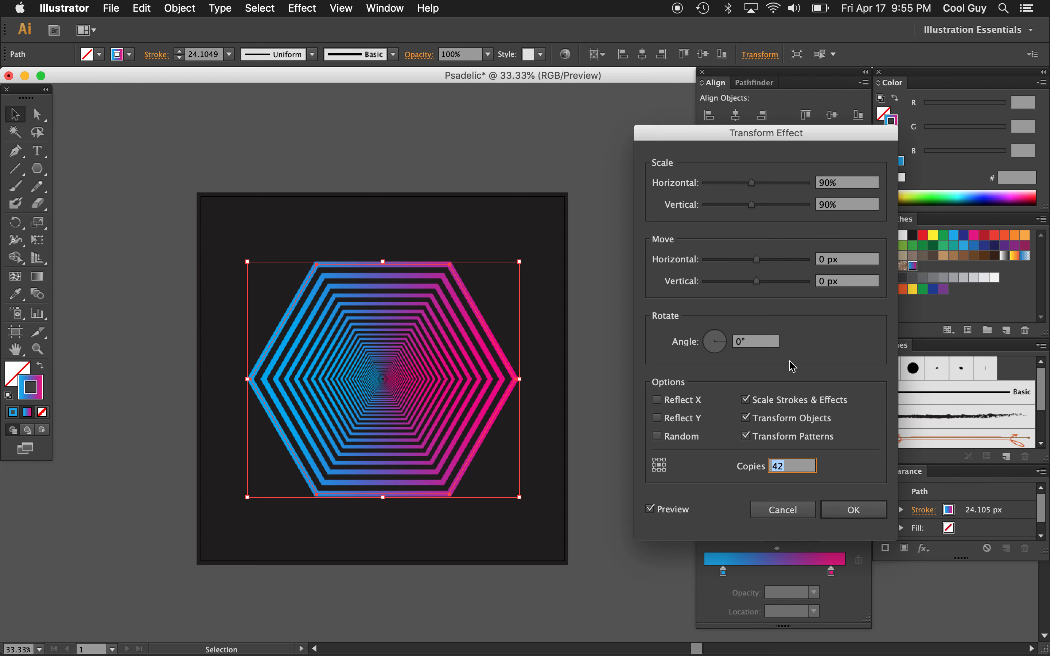
# - Step through different rotation angles for the hexagon copies and set the angle to 30°
pyautogui.click(768, 346)
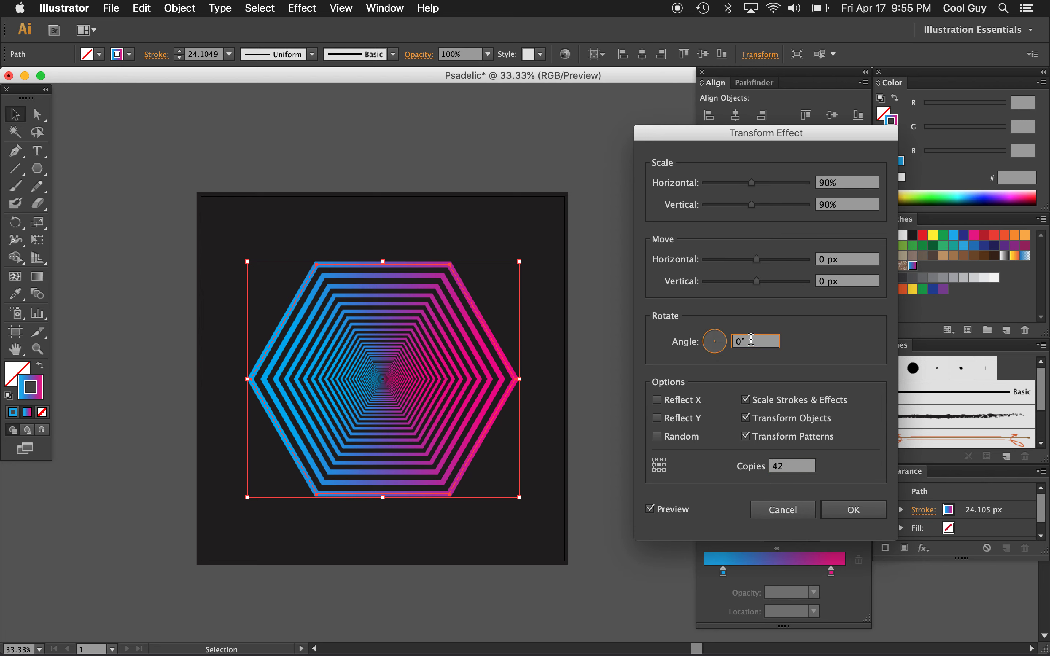
pyautogui.press('Up')
pyautogui.press('Up')
pyautogui.press('Up')
pyautogui.press('Up')
pyautogui.press('Up')
pyautogui.press('Up')
pyautogui.press('Up')
pyautogui.press('Up')
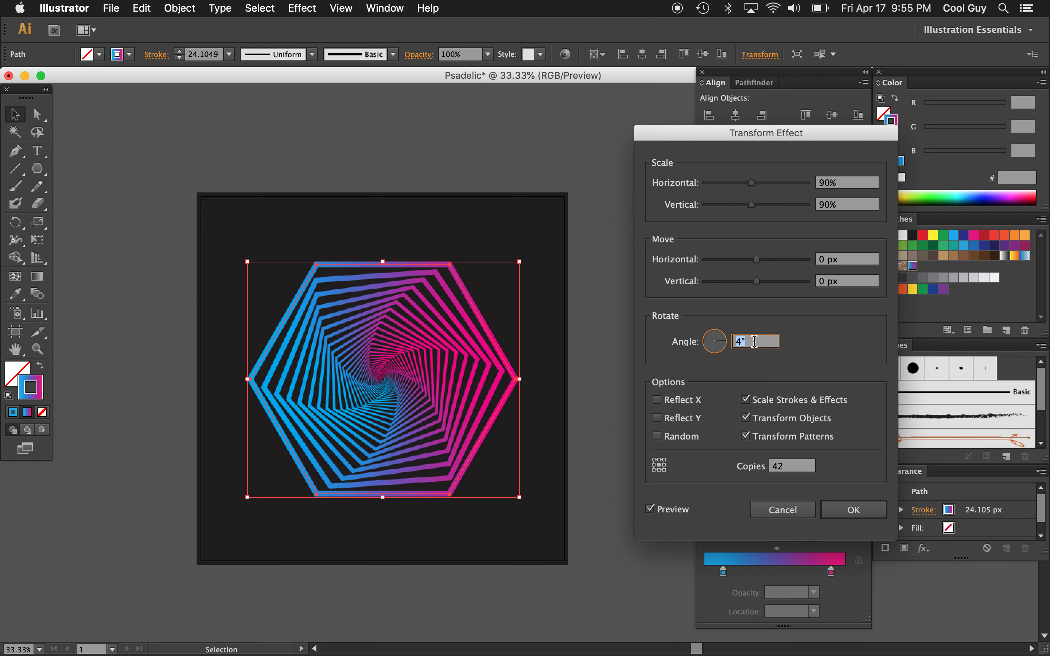
pyautogui.press('Up')
pyautogui.press('Up')
pyautogui.press('Up')
pyautogui.press('Up')
pyautogui.press('Up')
pyautogui.press('Up')
pyautogui.press('Up')
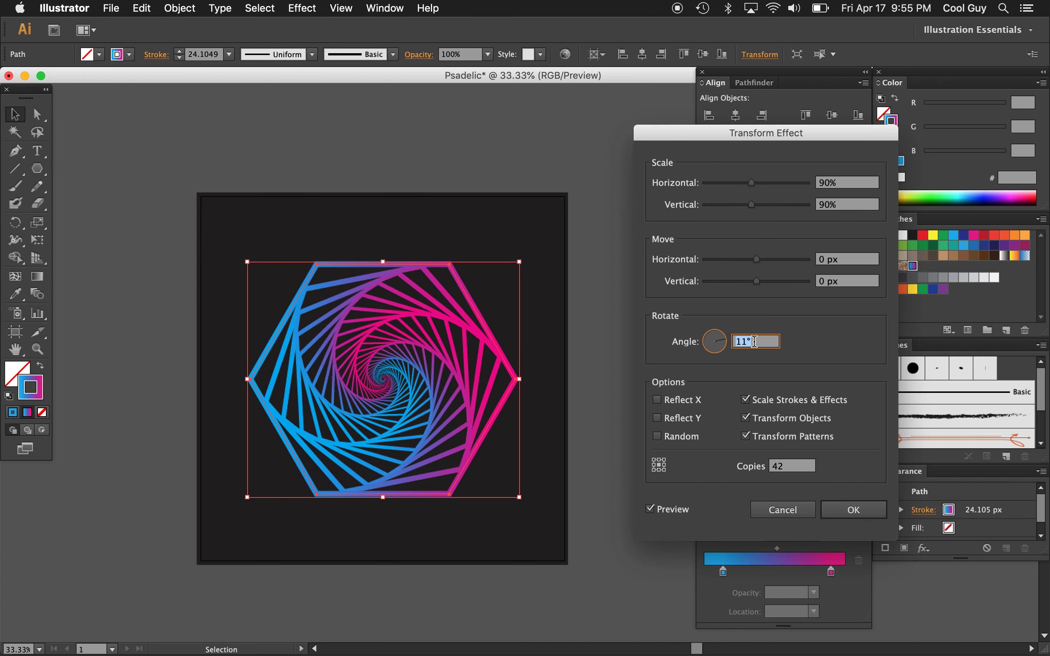
pyautogui.press('Up')
pyautogui.press('Up')
pyautogui.press('Up')
pyautogui.press('Up')
pyautogui.press('Up')
pyautogui.press('Up')
pyautogui.press('Up')
pyautogui.press('Up')
pyautogui.press('Up')
pyautogui.press('Up')
pyautogui.press('Up')
pyautogui.press('Up')
pyautogui.press('Up')
pyautogui.press('Up')
pyautogui.press('Up')
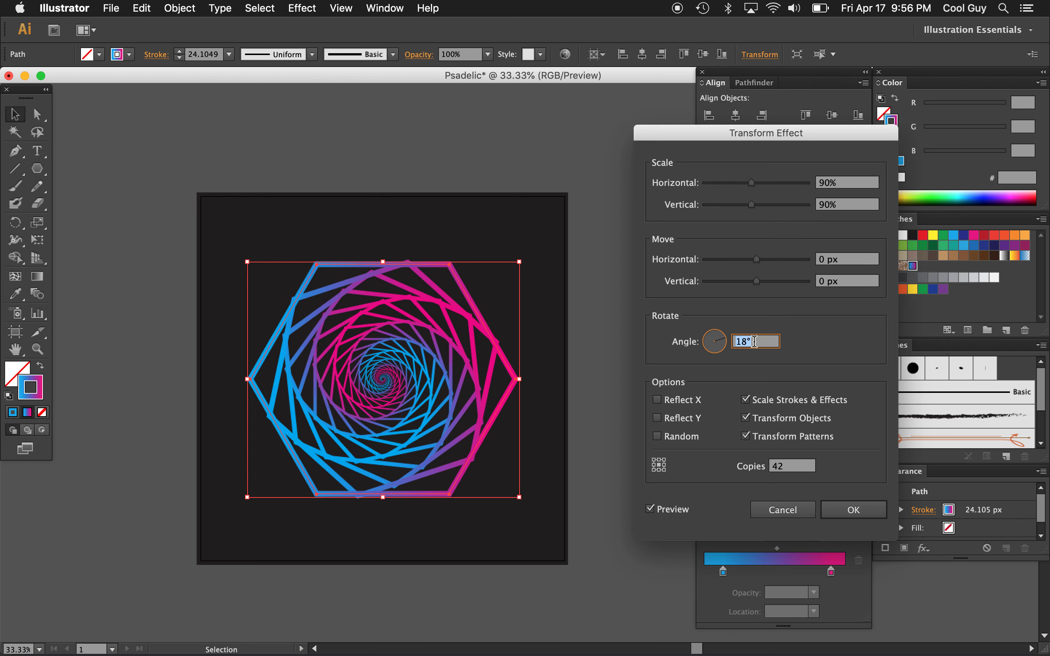
pyautogui.press('Down')
pyautogui.press('Down')
pyautogui.press('Down')
pyautogui.press('Down')
pyautogui.press('Down')
pyautogui.press('Down')
pyautogui.press('Down')
pyautogui.press('Down')
pyautogui.press('Down')
pyautogui.press('Down')
pyautogui.press('Down')
pyautogui.press('Down')
pyautogui.press('Down')
pyautogui.press('Down')
pyautogui.press('Down')
pyautogui.press('Down')
pyautogui.press('Down')
pyautogui.press('Down')
pyautogui.press('Down')
pyautogui.press('Down')
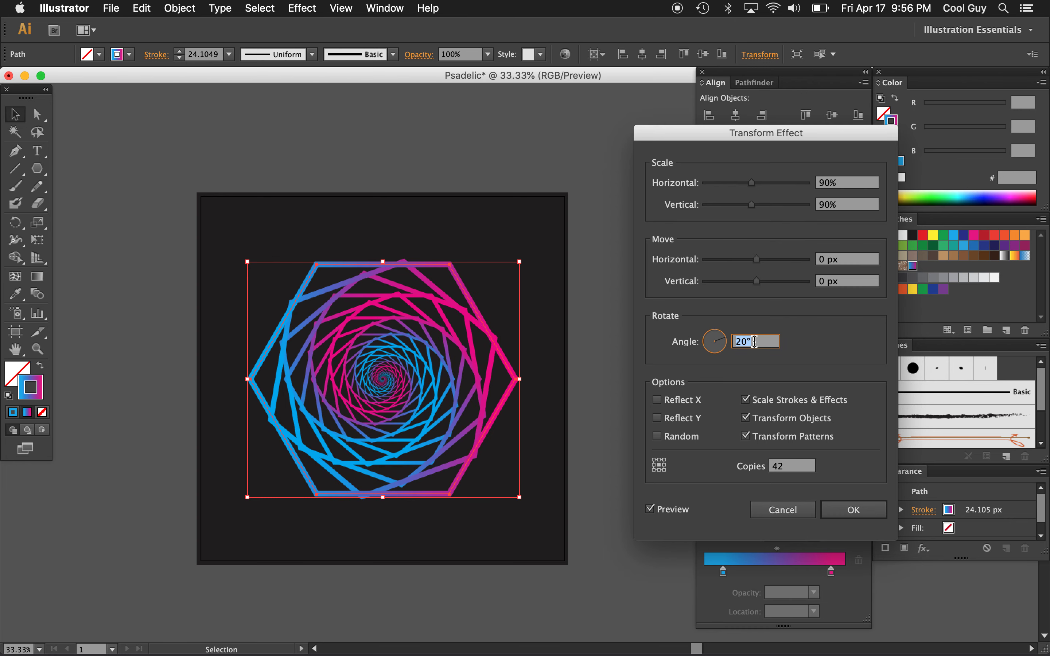
pyautogui.hotkey('shift', 'Up')
pyautogui.hotkey('shift', 'Up')
pyautogui.hotkey('shift', 'Up')
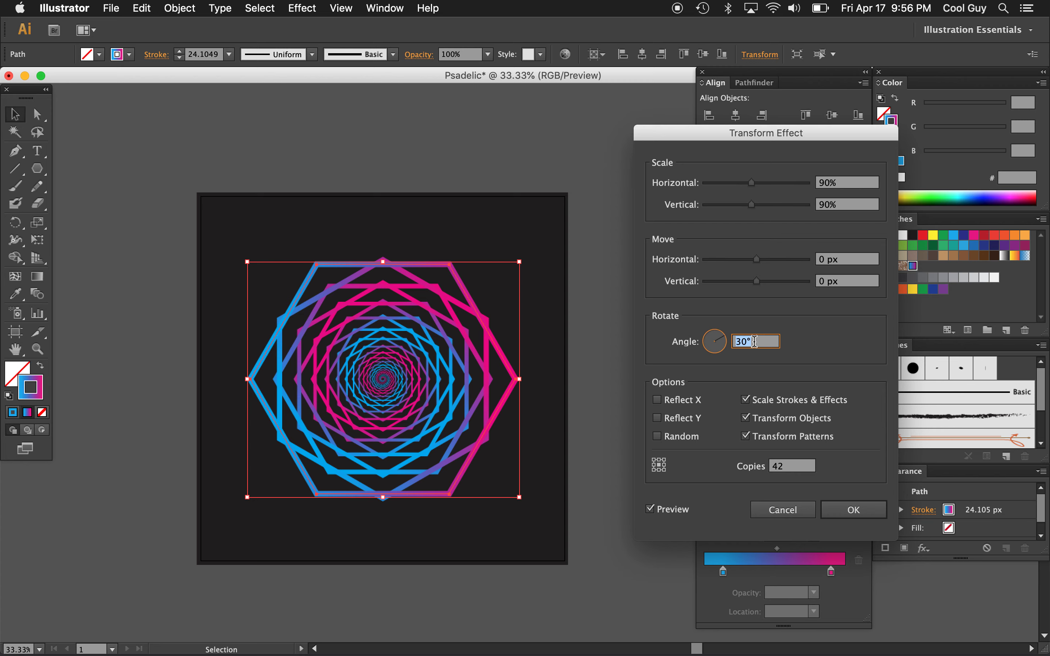
# - Set the Transform effect's horizontal scale to 96%
pyautogui.click(847, 184)
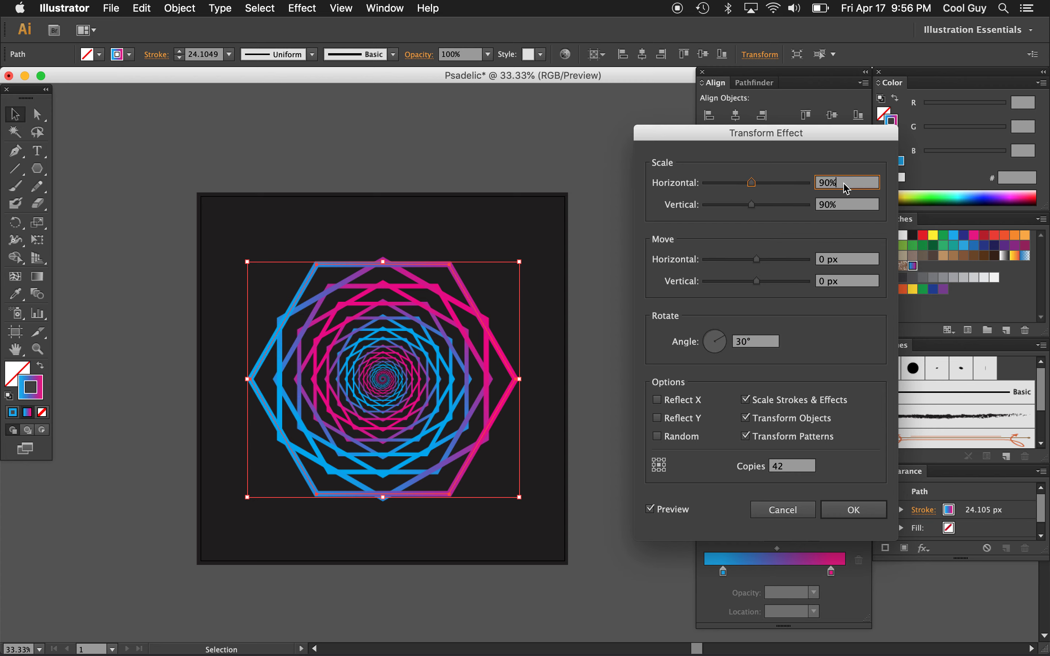
pyautogui.press('Up')
pyautogui.press('Up')
pyautogui.press('Up')
pyautogui.press('Up')
pyautogui.press('Up')
pyautogui.press('Up')
pyautogui.press('Up')
pyautogui.press('Up')
pyautogui.press('Up')
pyautogui.press('Up')
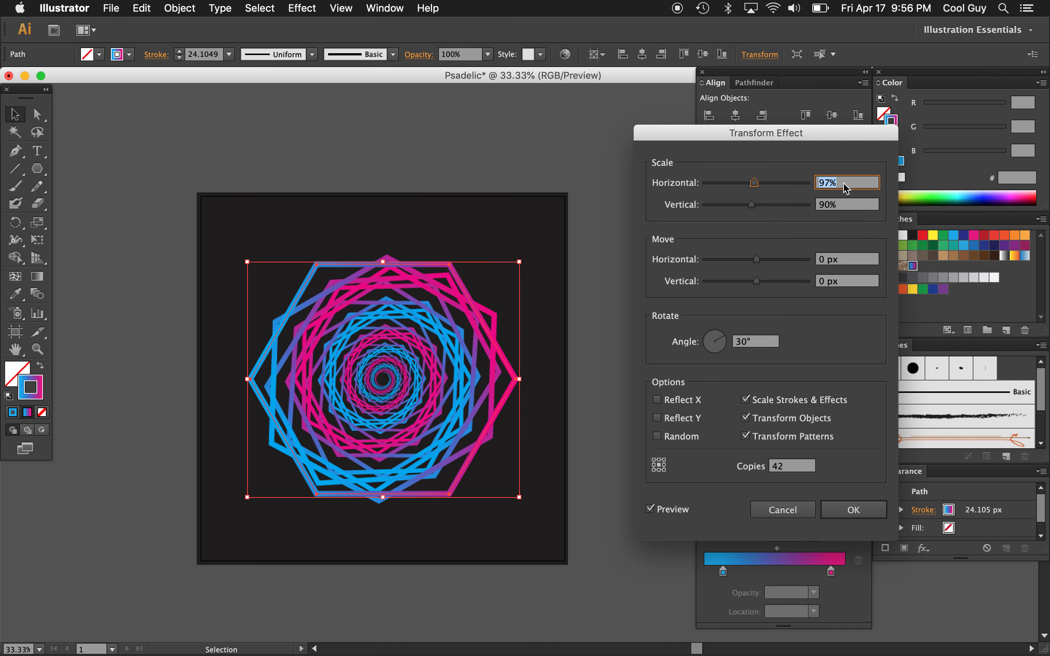
pyautogui.press('Down')
pyautogui.press('Down')
pyautogui.press('Down')
pyautogui.press('Down')
# - Step the Transform effect's vertical scale down to 86% and up to 97%, and return it to 90%
pyautogui.click(856, 210)
pyautogui.press('Down')
pyautogui.press('Down')
pyautogui.press('Down')
pyautogui.press('Down')
pyautogui.press('Down')
pyautogui.press('Down')
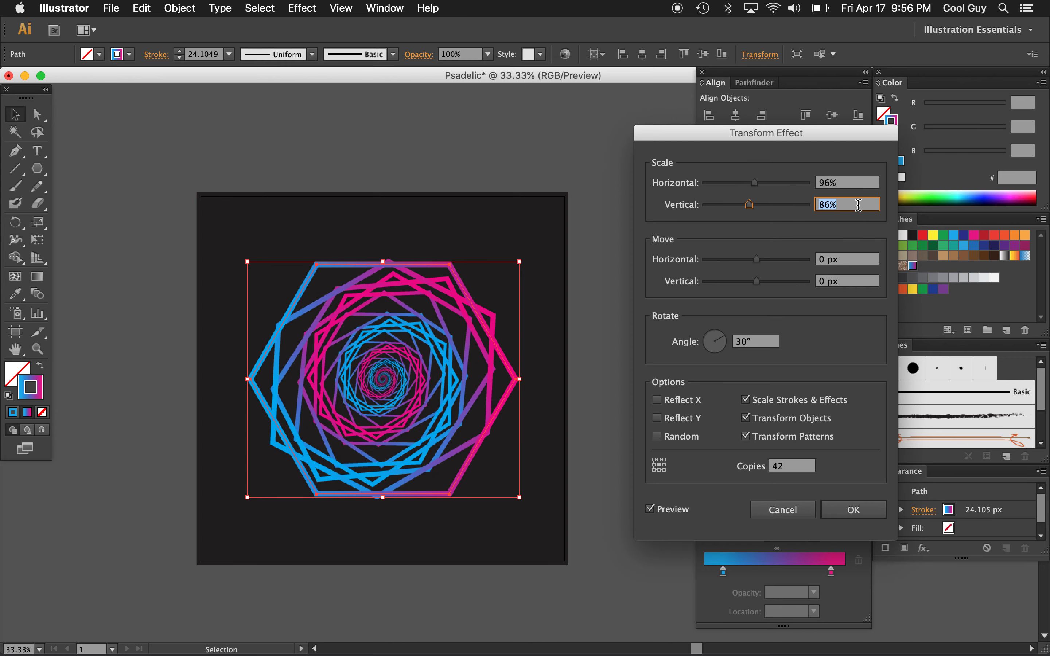
pyautogui.press('Up')
pyautogui.press('Up')
pyautogui.press('Up')
pyautogui.press('Up')
pyautogui.press('Up')
pyautogui.press('Up')
pyautogui.press('Up')
pyautogui.press('Up')
pyautogui.press('Up')
pyautogui.press('Up')
pyautogui.press('Up')
pyautogui.press('Up')
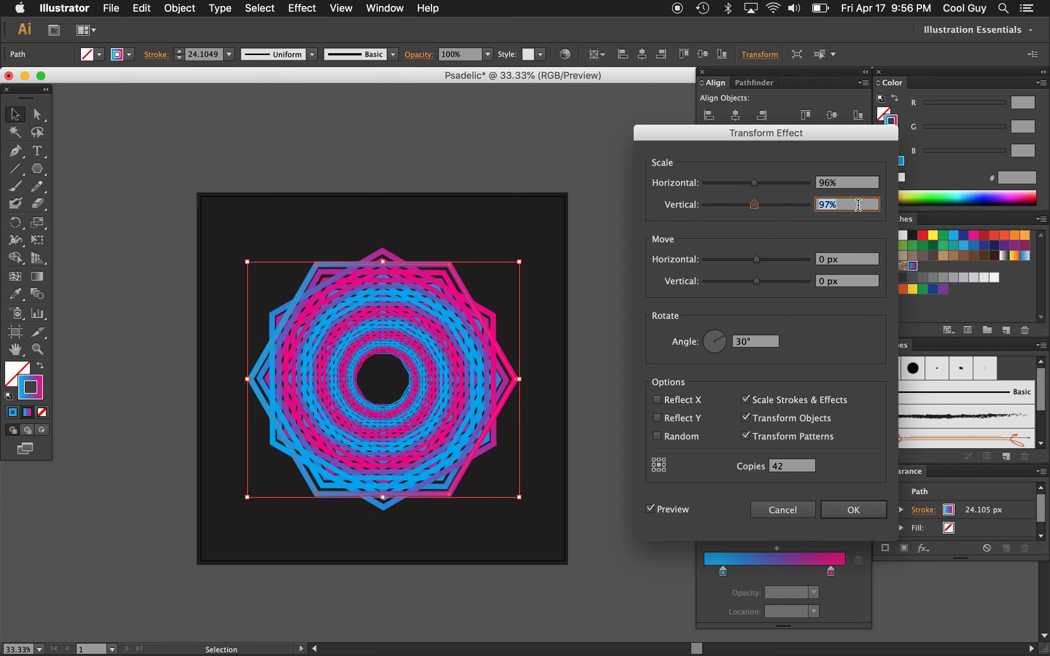
pyautogui.press('Down')
pyautogui.press('Down')
pyautogui.press('Down')
pyautogui.press('Down')
pyautogui.press('Down')
pyautogui.press('Down')
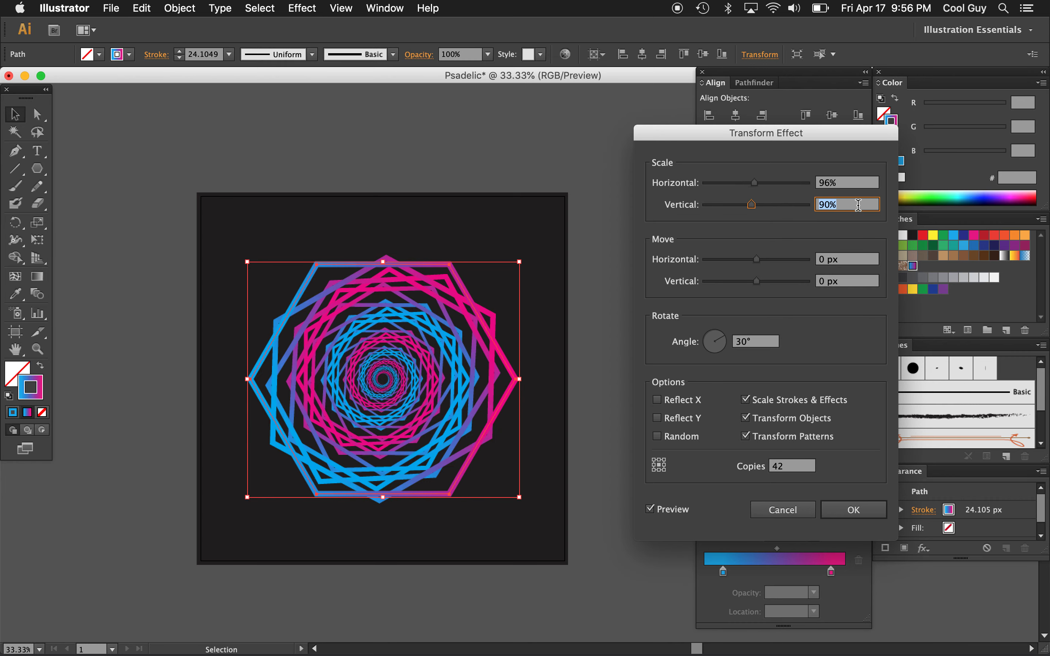
# - Set the Transform effect's horizontal and vertical scale both to 92%
pyautogui.click(848, 186)
pyautogui.press('Down')
pyautogui.press('Down')
pyautogui.press('Down')
pyautogui.press('Down')
pyautogui.press('Down')
pyautogui.press('Down')
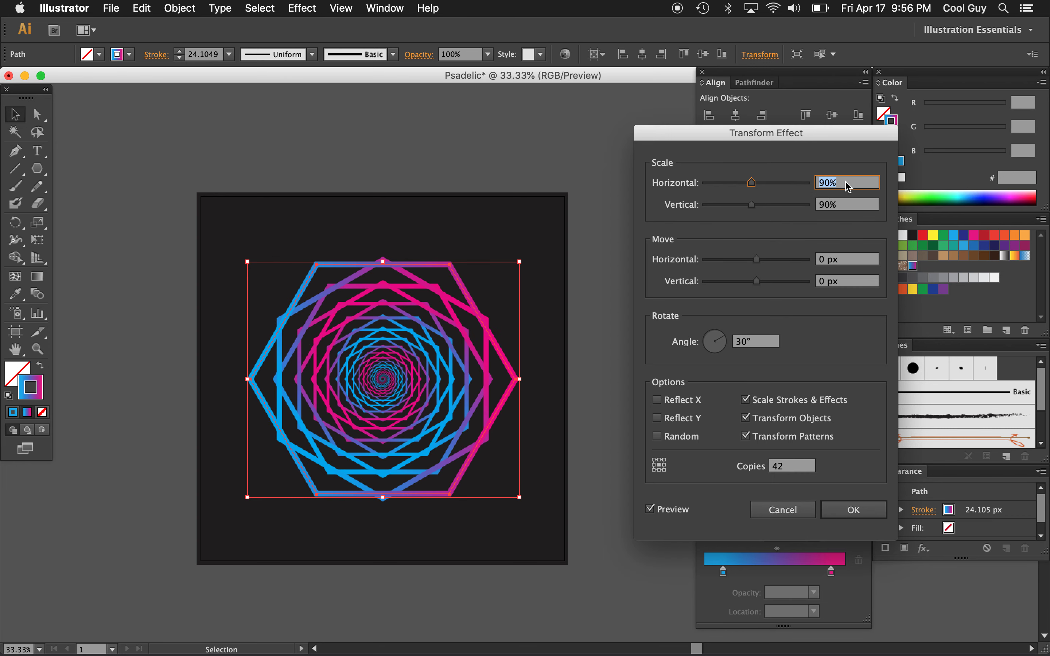
pyautogui.press('Up')
pyautogui.press('Up')
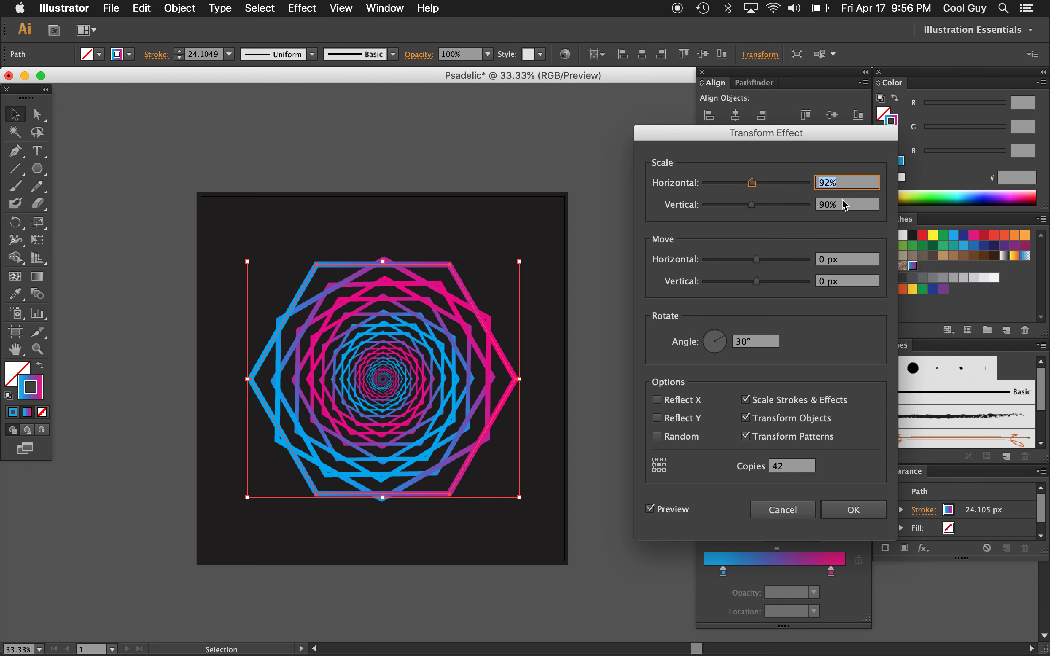
pyautogui.click(845, 205)
pyautogui.press('Up')
pyautogui.press('Up')
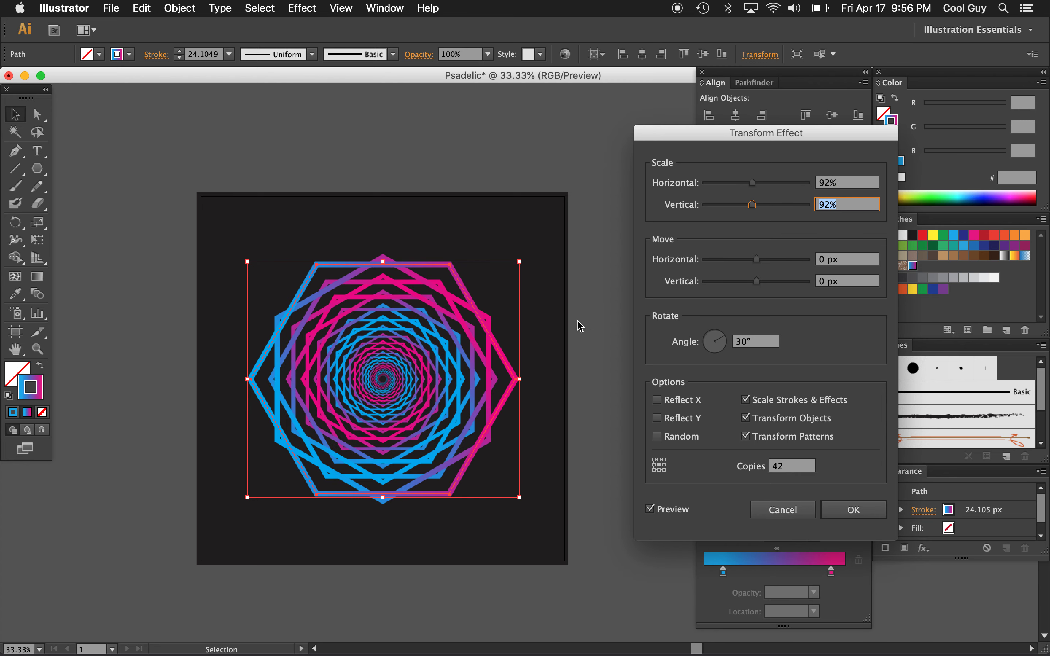
# - Try rotation angles of 10° and 20° for the hexagon copies and return the angle to 30°
pyautogui.click(767, 341)
pyautogui.hotkey('shift', 'Down')
pyautogui.hotkey('shift', 'Down')
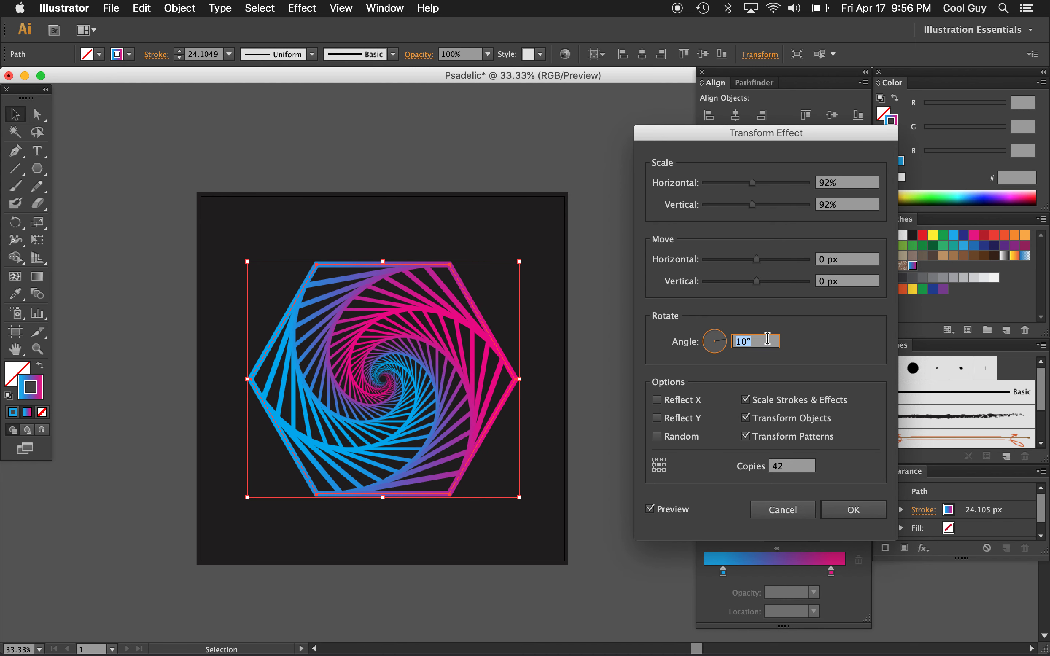
pyautogui.hotkey('shift', 'Up')
pyautogui.hotkey('shift', 'Up')
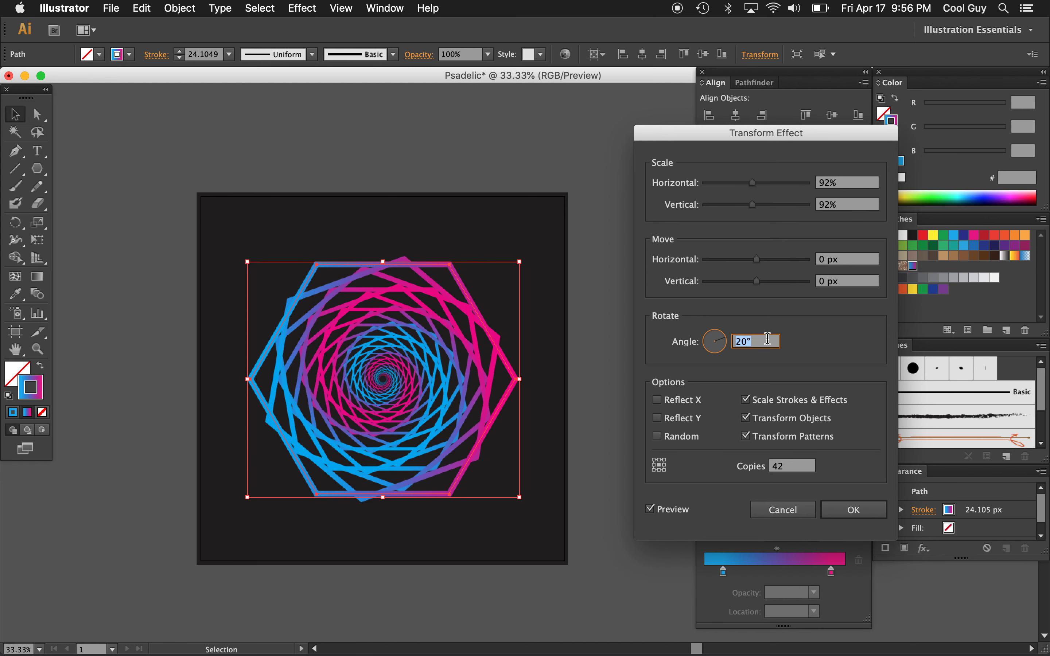
# - Try a horizontal and vertical scale of 94% in the Transform effect
pyautogui.click(852, 186)
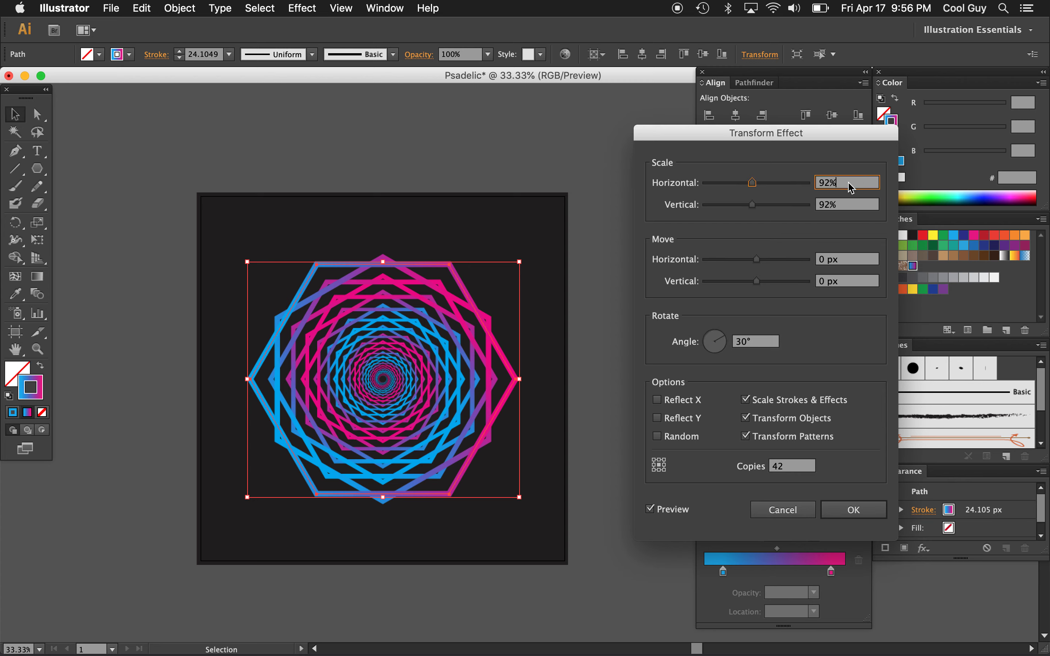
pyautogui.press('Up')
pyautogui.press('Up')
pyautogui.click(853, 208)
pyautogui.press('Up')
pyautogui.press('Up')
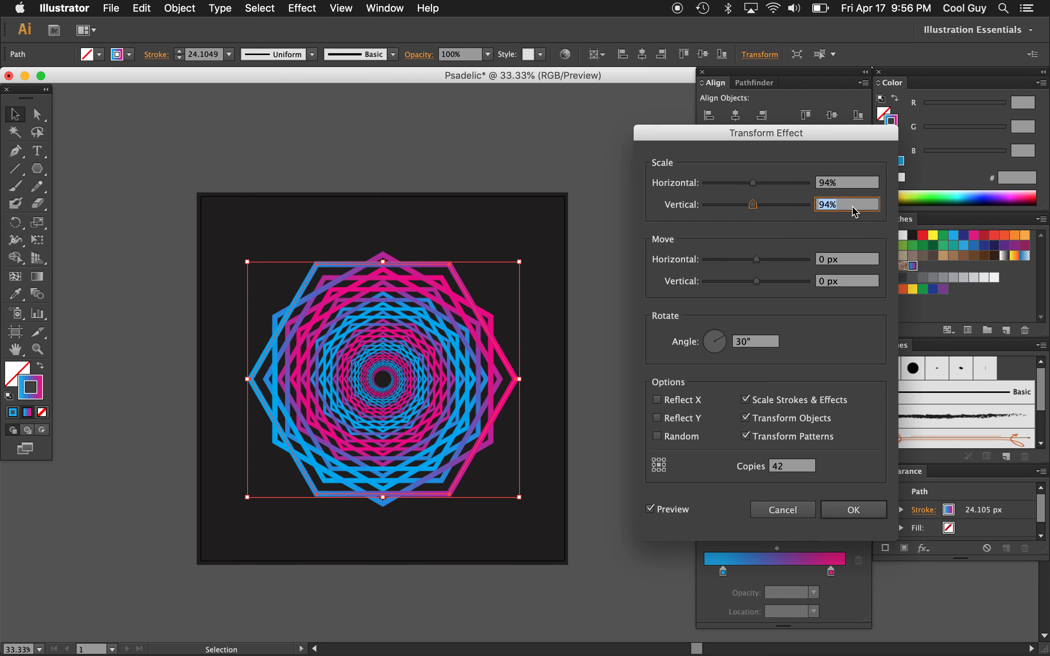
# - Return the horizontal and vertical scale to 92% and apply the Transform effect
pyautogui.press('Down')
pyautogui.press('Down')
pyautogui.press('Down')
pyautogui.press('Down')
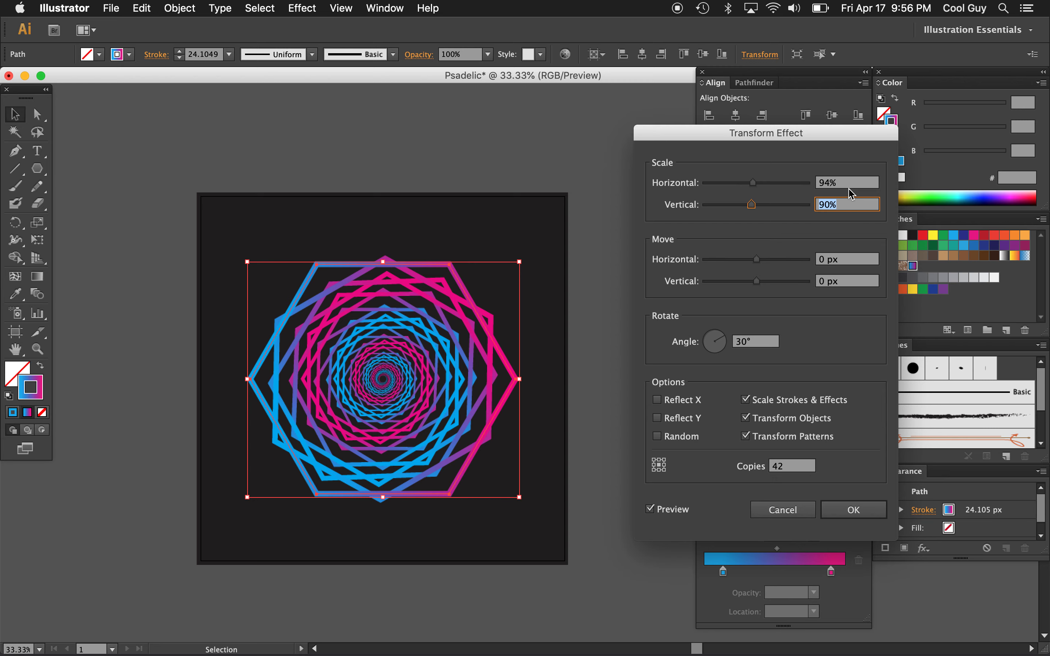
pyautogui.press('Up')
pyautogui.press('Up')
pyautogui.click(853, 187)
pyautogui.press('Down')
pyautogui.press('Down')
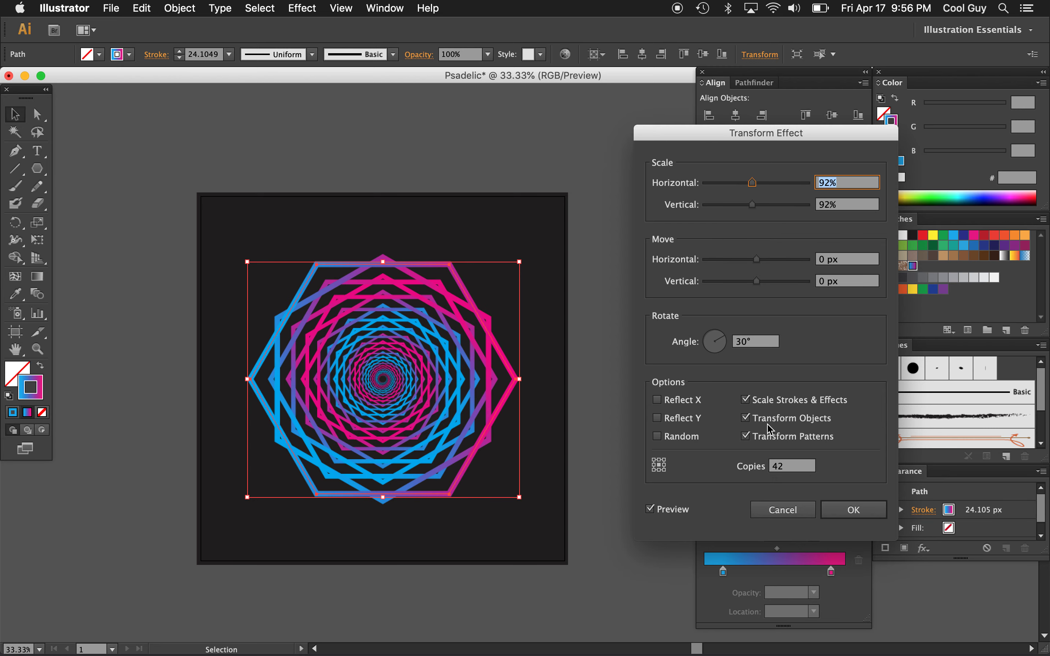
pyautogui.click(852, 510)
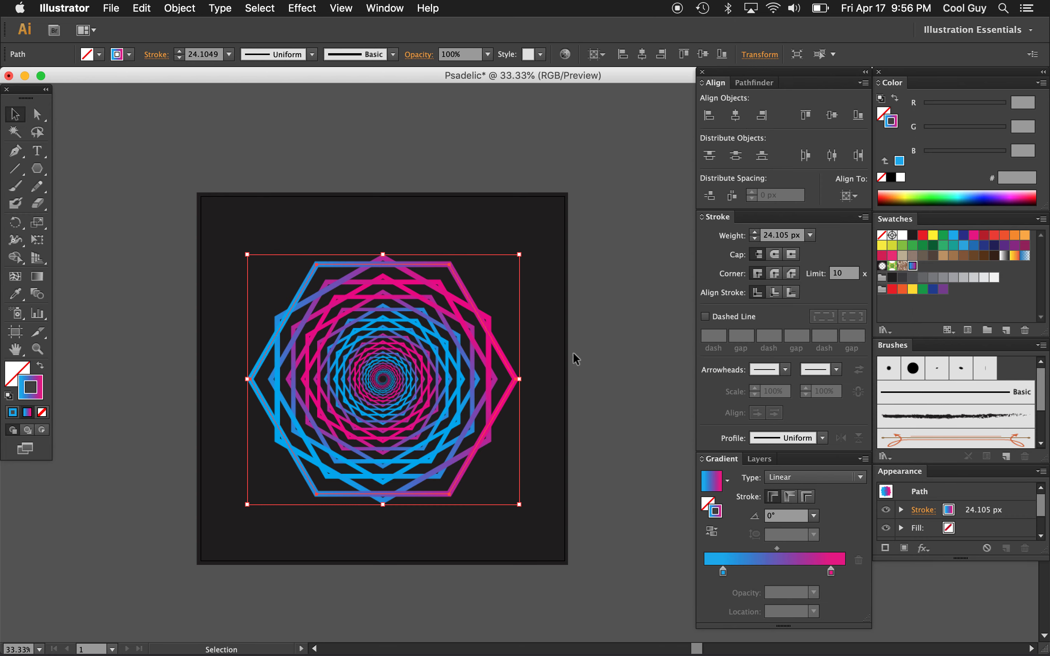
# - Reduce the hexagon's stroke weight to 20 px and deselect the pattern
pyautogui.click(754, 239)
pyautogui.click(753, 239)
pyautogui.click(754, 240)
pyautogui.click(754, 239)
pyautogui.click(754, 239)
pyautogui.click(599, 315)
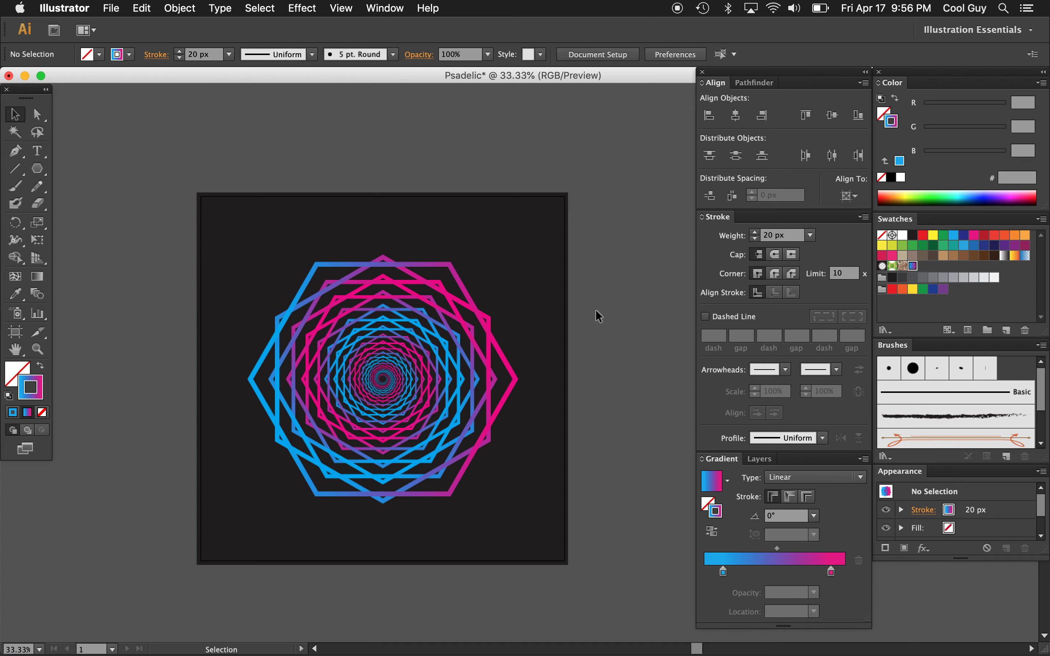
# - Select the hexagon pattern and paste a duplicate of it in place directly behind the original
pyautogui.hscroll(-1, 578, 314)
pyautogui.scroll(-1, 578, 314)
pyautogui.press('z')
pyautogui.click(483, 367)
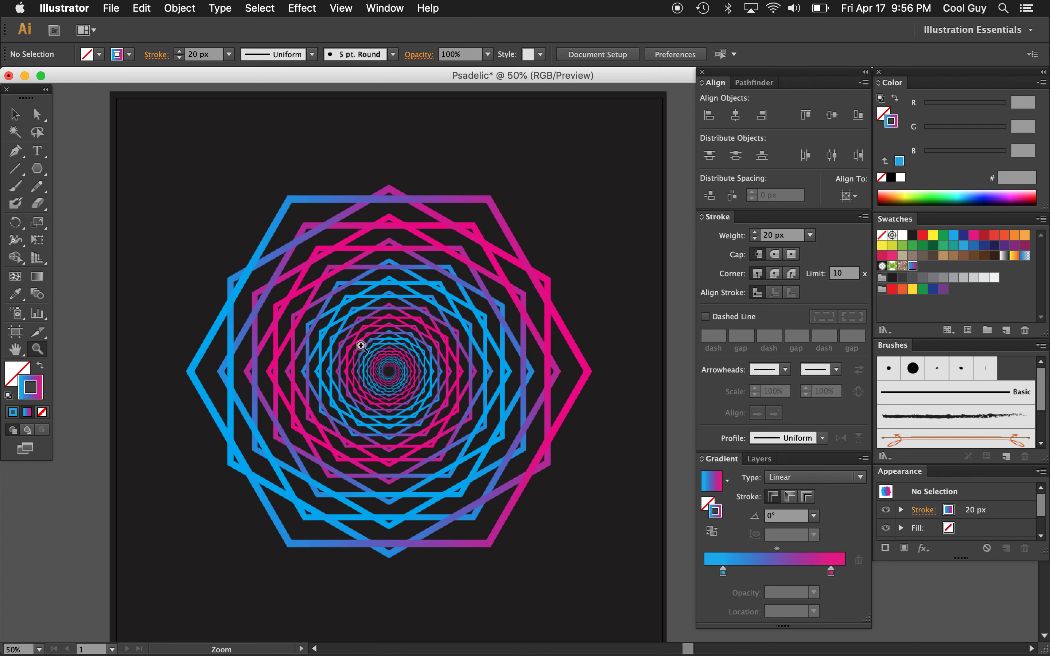
pyautogui.keyDown('alt'); pyautogui.click(452, 389); pyautogui.keyUp('alt')
pyautogui.click(452, 388)
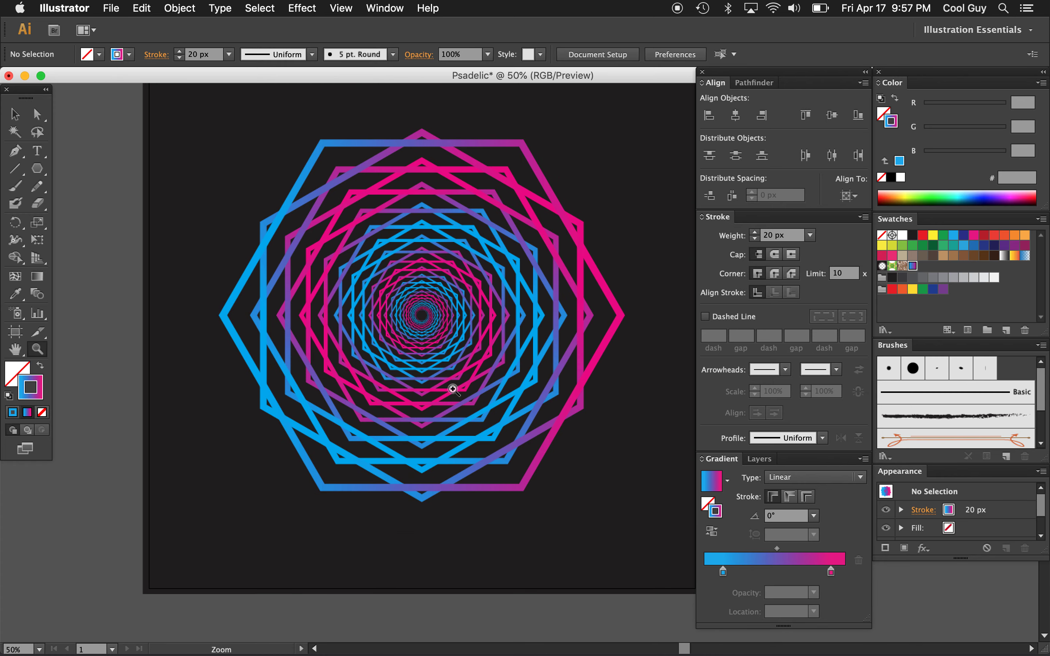
pyautogui.press('v')
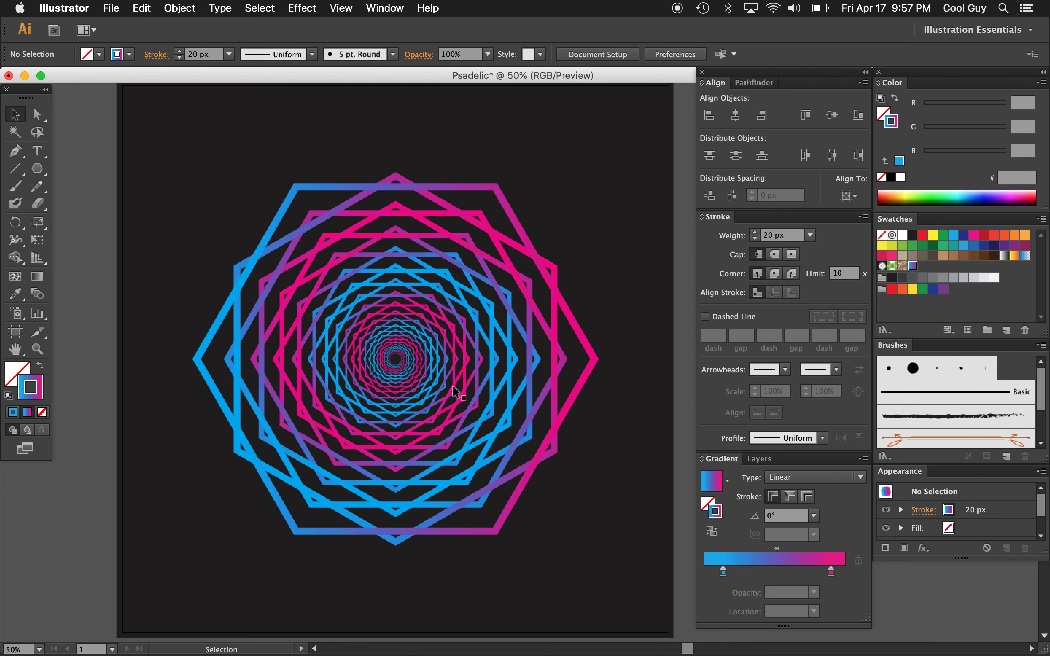
pyautogui.click(545, 273)
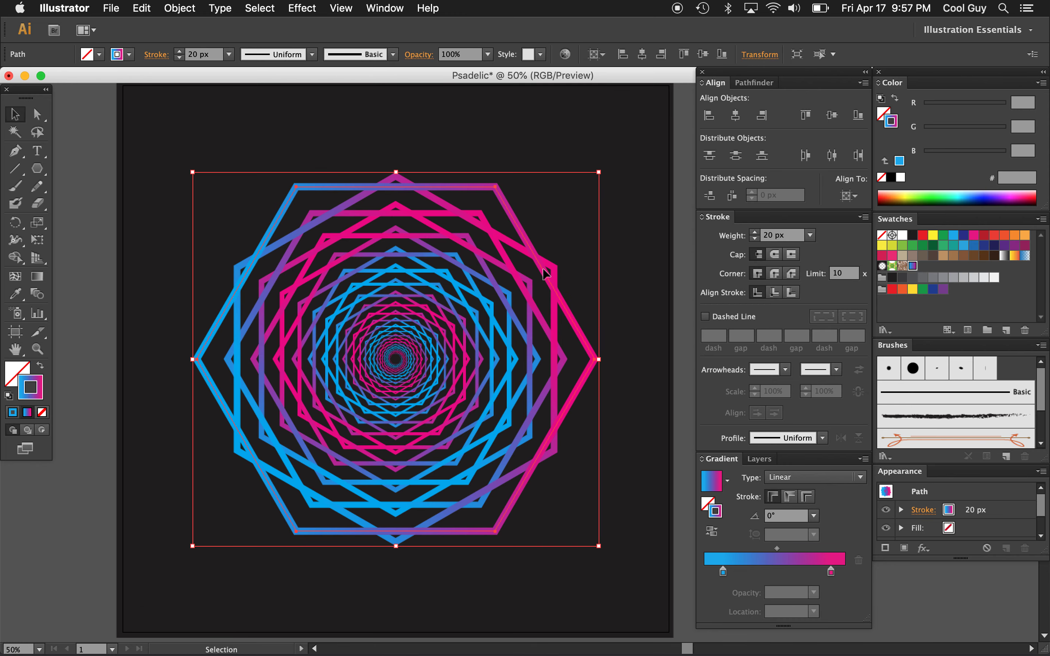
pyautogui.press('a')
pyautogui.press('v')
pyautogui.press('a')
pyautogui.press('super')
pyautogui.press('v')
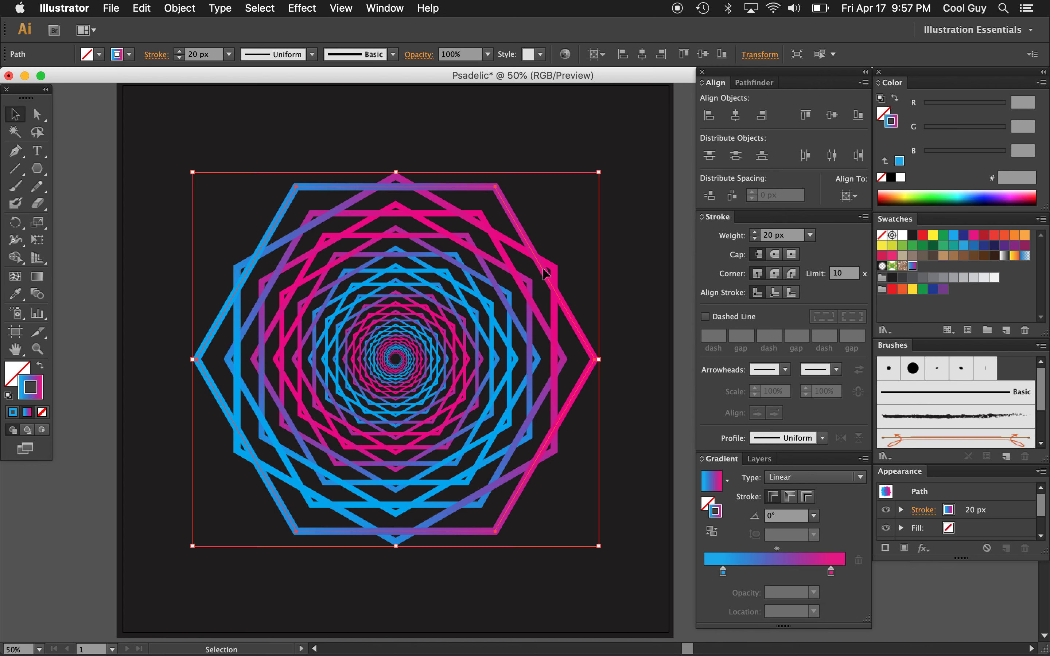
pyautogui.press('super')
pyautogui.press('super+z')
pyautogui.press('super+z')
pyautogui.press('super+shift+z')
pyautogui.press('super+shift+z')
# - Apply a Gaussian Blur effect with an increased radius to the rear duplicate to form a glow, and deselect it
pyautogui.click(302, 7)
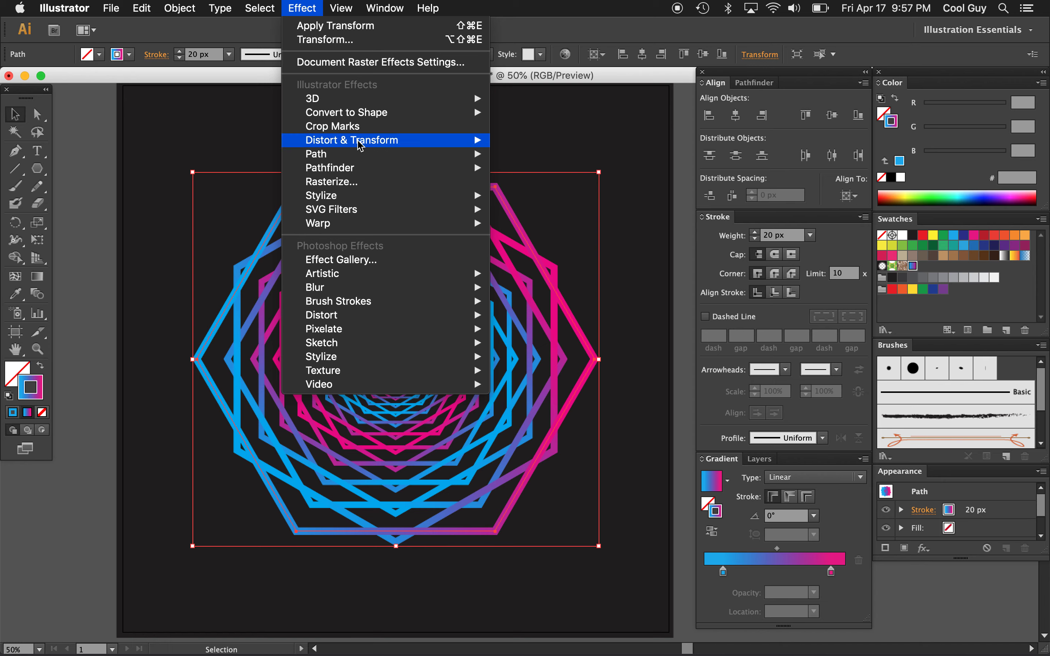
pyautogui.moveTo(380, 288)
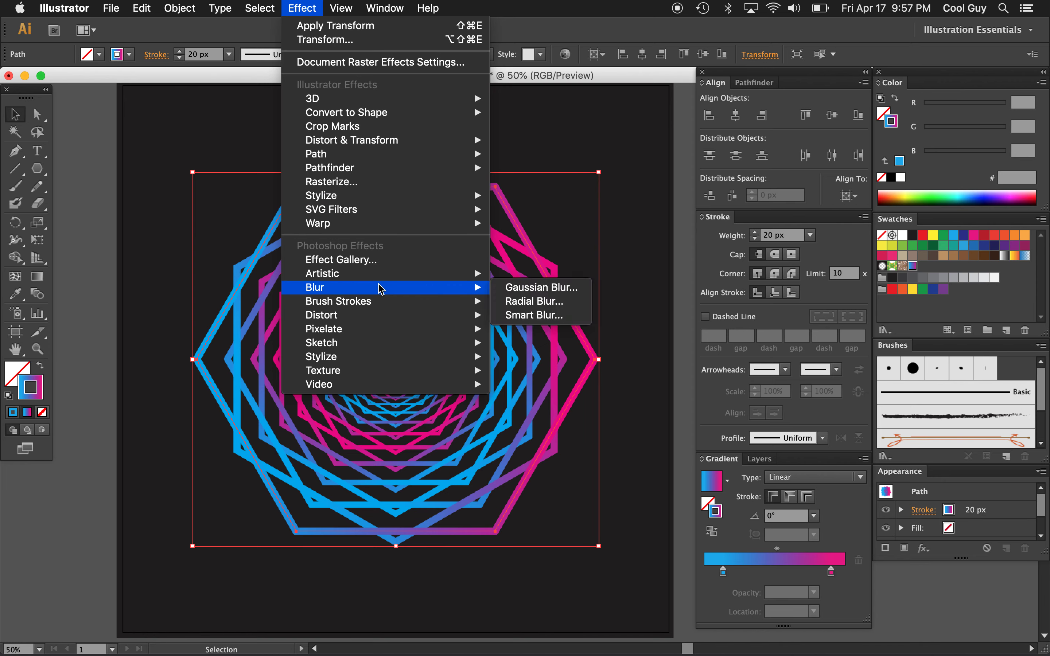
pyautogui.click(515, 294)
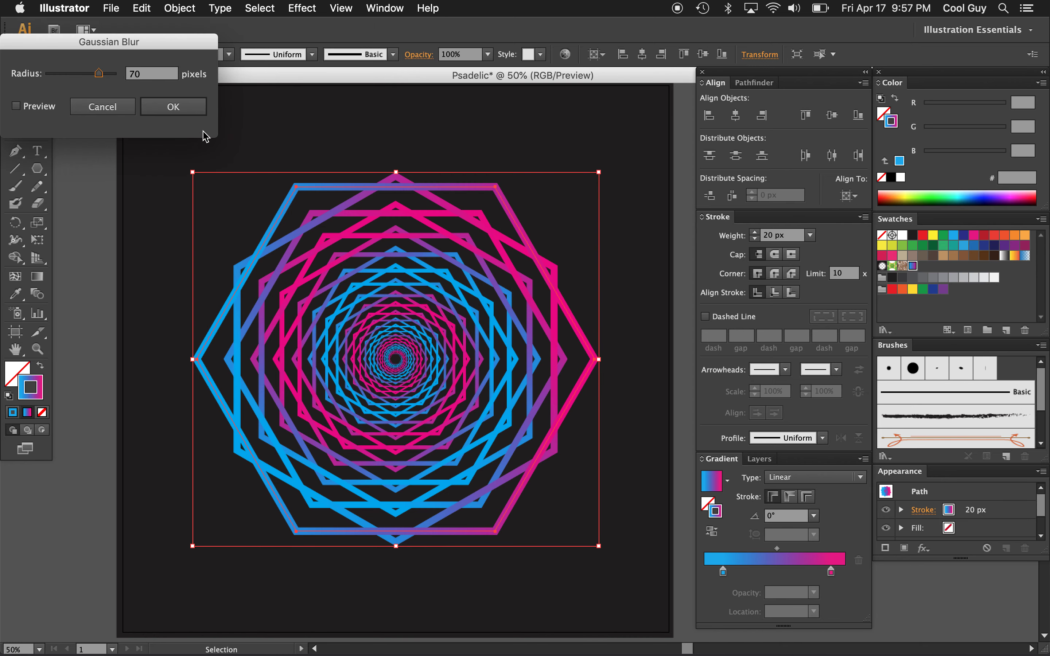
pyautogui.click(16, 107)
pyautogui.click(16, 107)
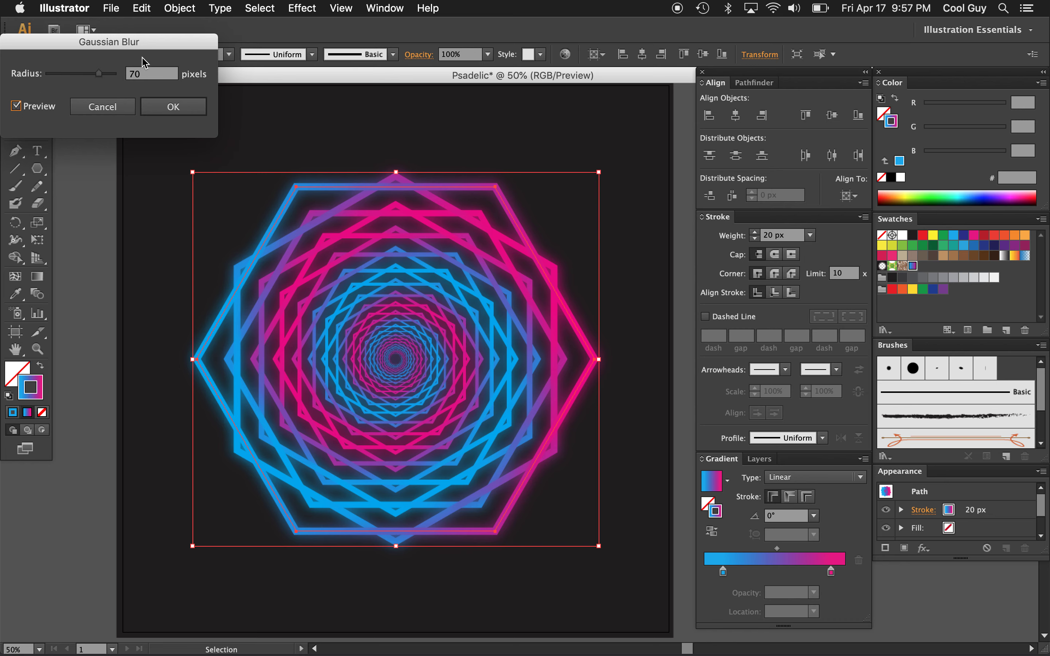
pyautogui.click(150, 75)
pyautogui.hotkey('shift', 'Up')
pyautogui.click(17, 107)
pyautogui.click(196, 108)
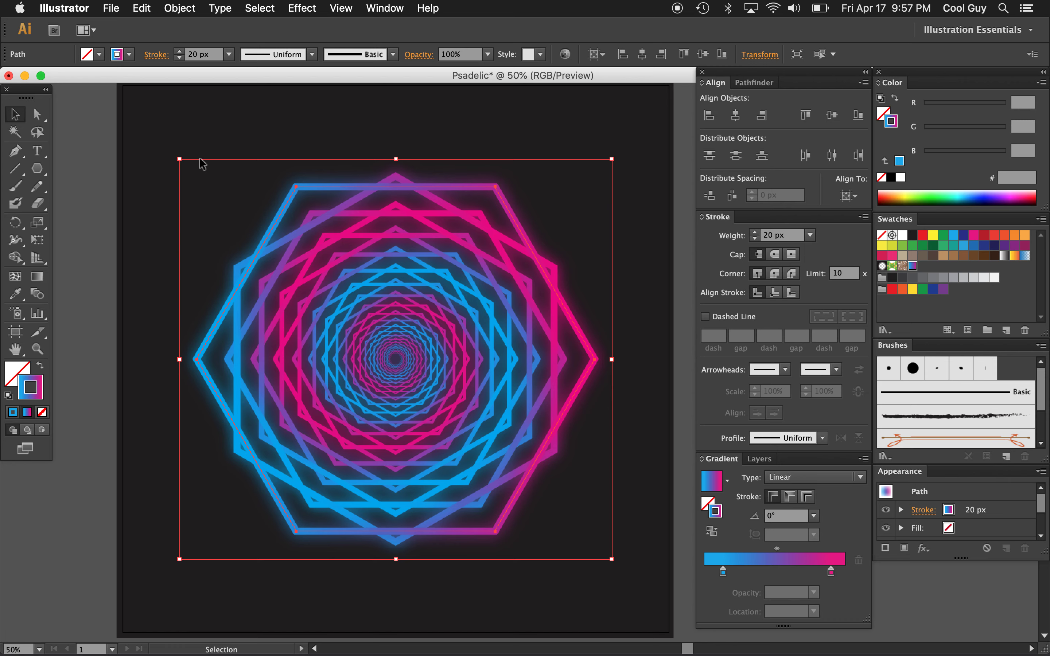
pyautogui.press('super+shift+b')
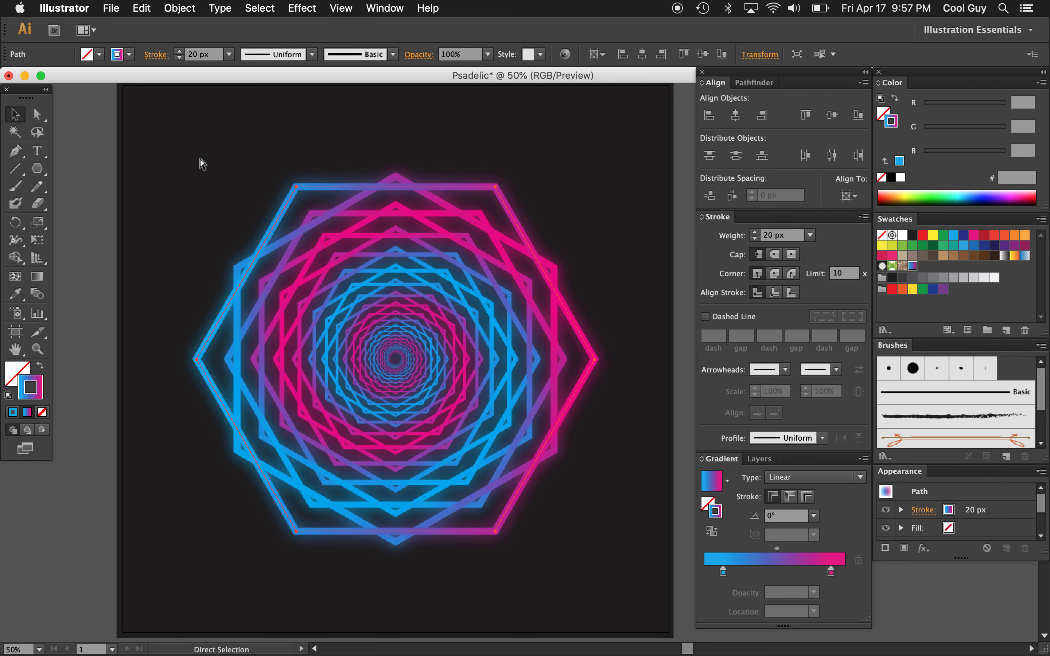
pyautogui.press('super+shift+b')
pyautogui.click(100, 200)
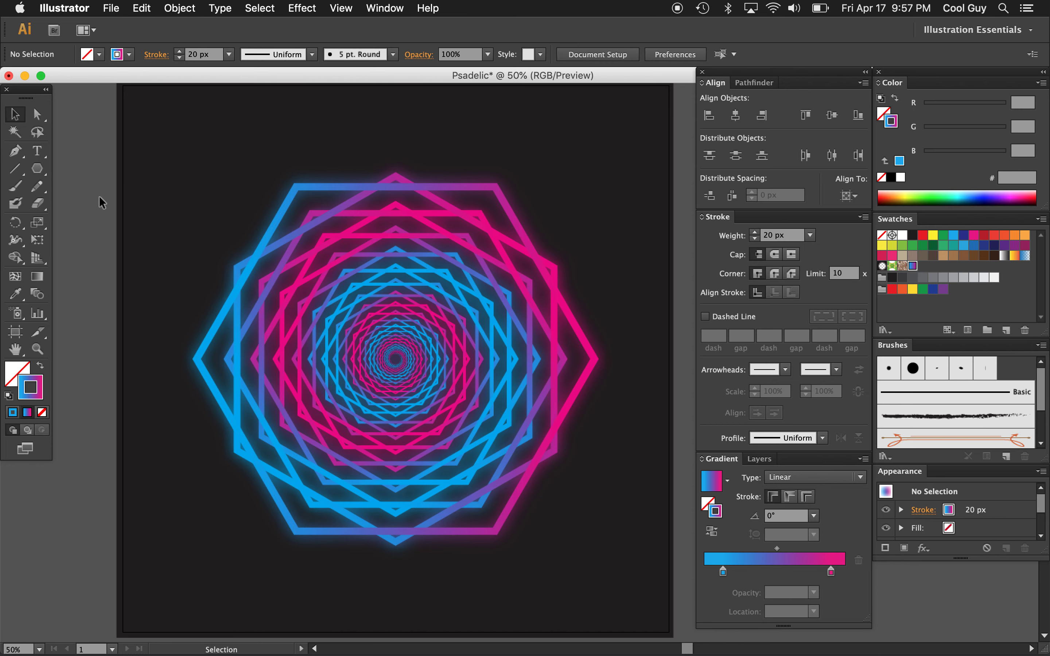
# - Move the sharp front pattern away from the blurred copy, delete it, and undo both changes
pyautogui.moveTo(410, 191); pyautogui.dragTo(183, 387)
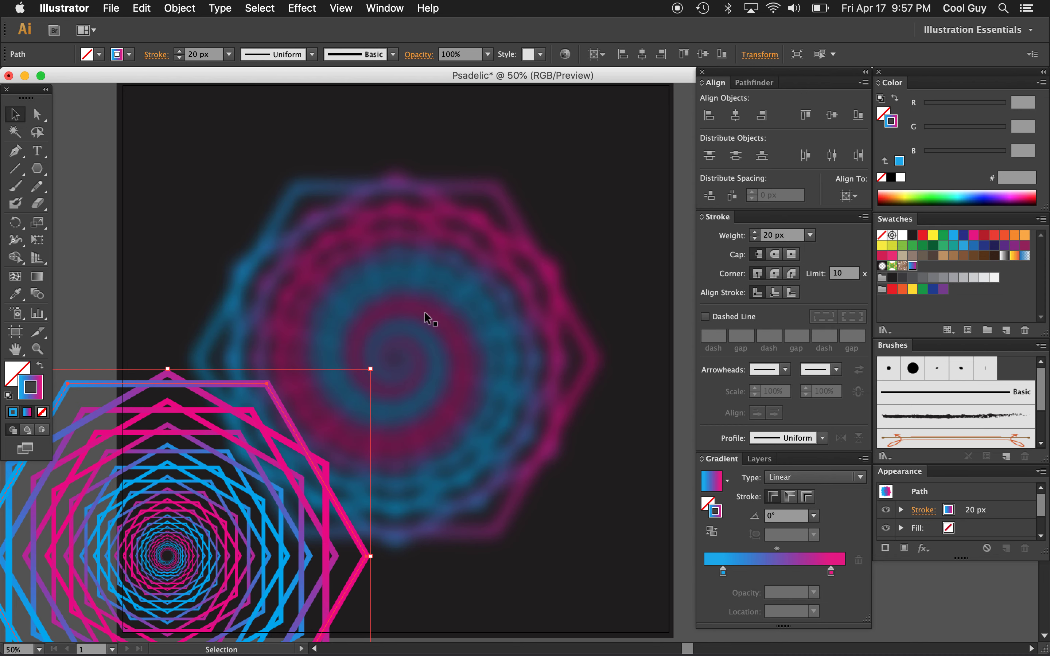
pyautogui.press('Delete')
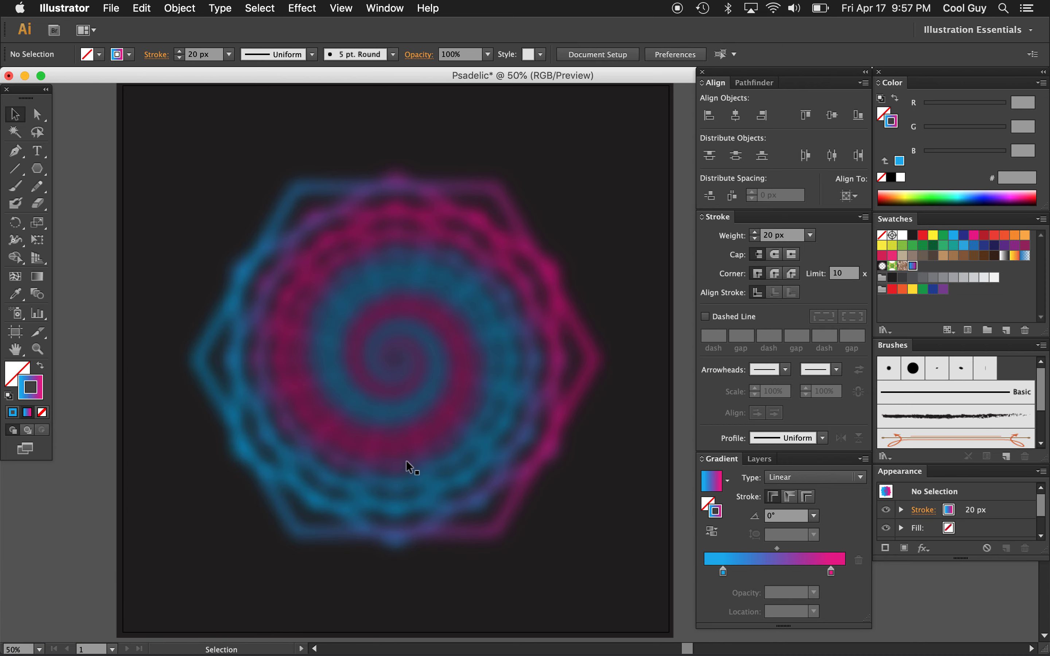
pyautogui.press('cmd+z')
pyautogui.press('cmd+z')
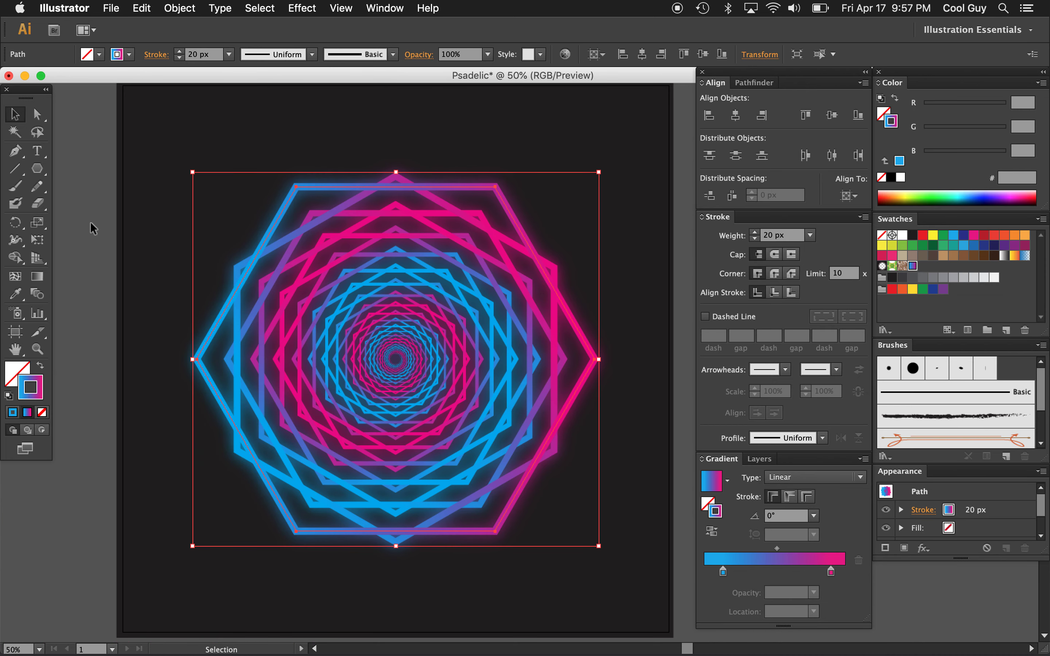
# - Compare the pattern with and without the glow by undoing and redoing the blur, and clear the selection
pyautogui.press('cmd+z')
pyautogui.press('cmd+shift+z')
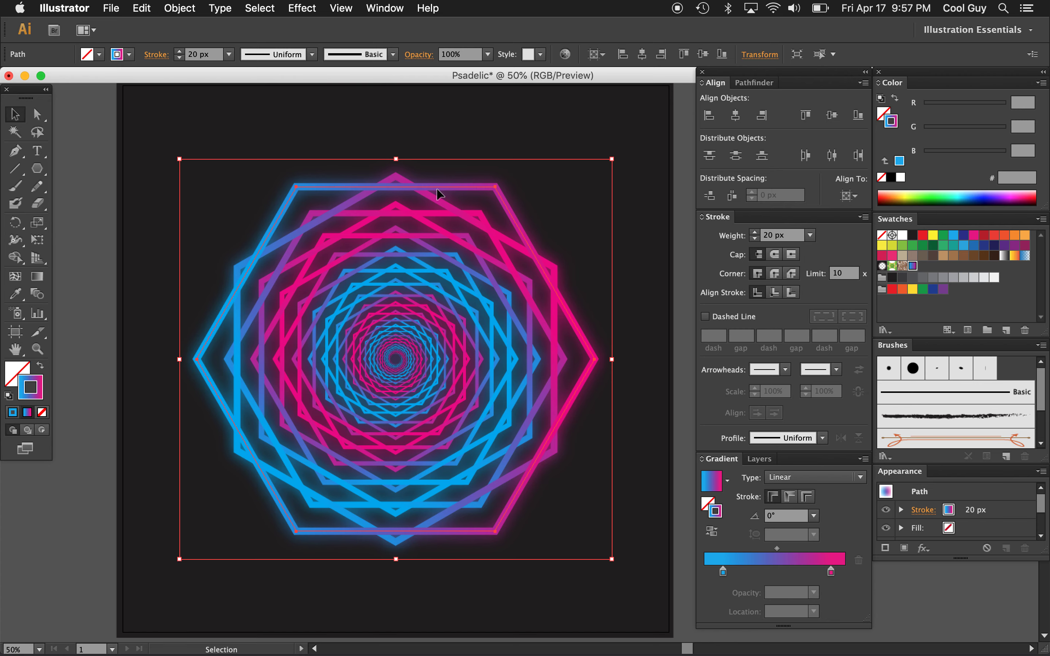
pyautogui.press('super+z')
pyautogui.press('super+shift+z')
pyautogui.hotkey('shift', 'Up')
pyautogui.hotkey('shift', 'Down')
pyautogui.click(388, 135)
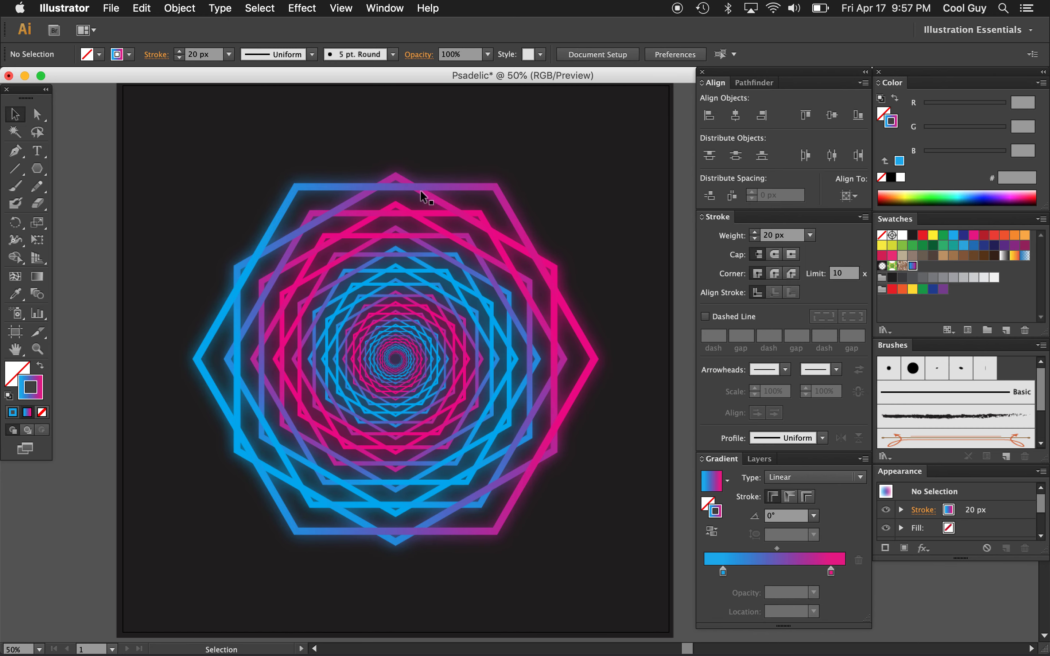
# - Select the sharp front pattern, keeping it in its original position, and change its stroke colour to white
pyautogui.moveTo(431, 196); pyautogui.dragTo(339, 217)
pyautogui.press('super+z')
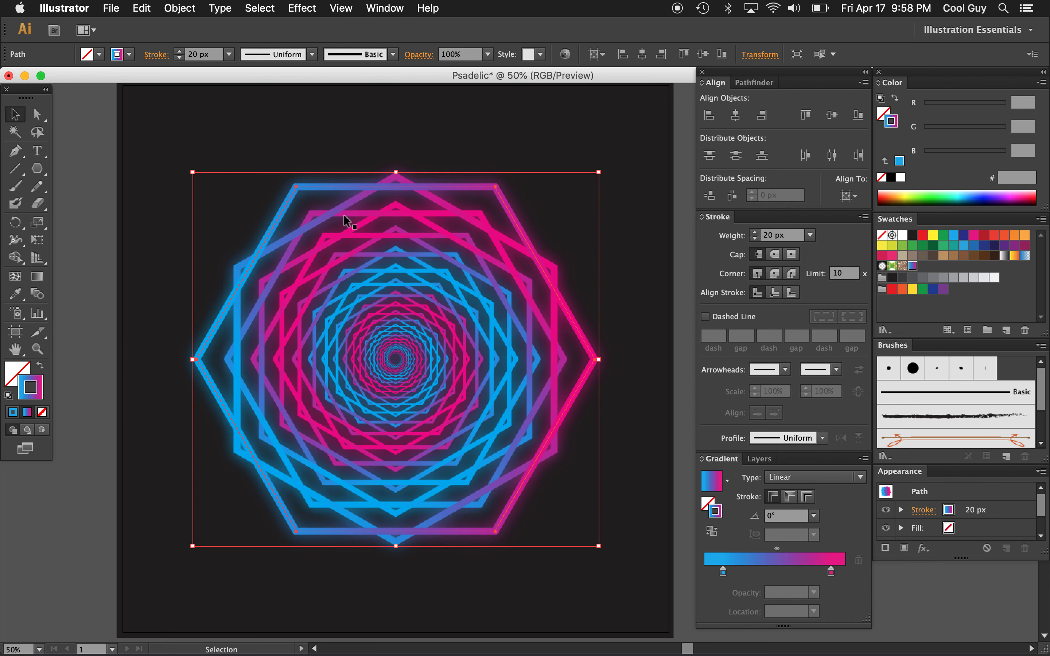
pyautogui.press('a')
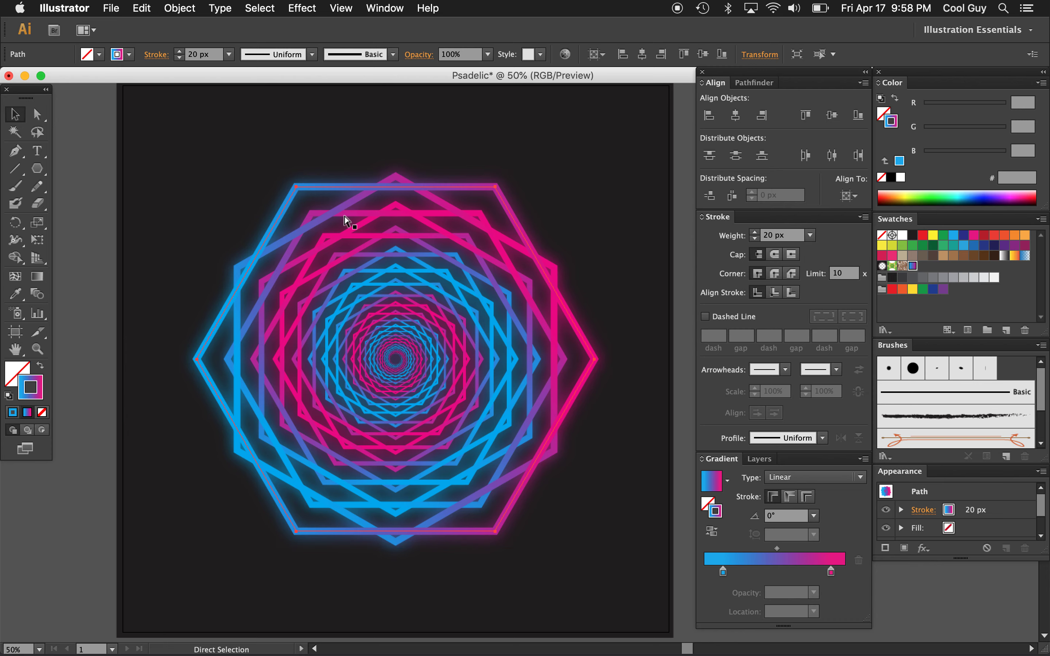
pyautogui.press('v')
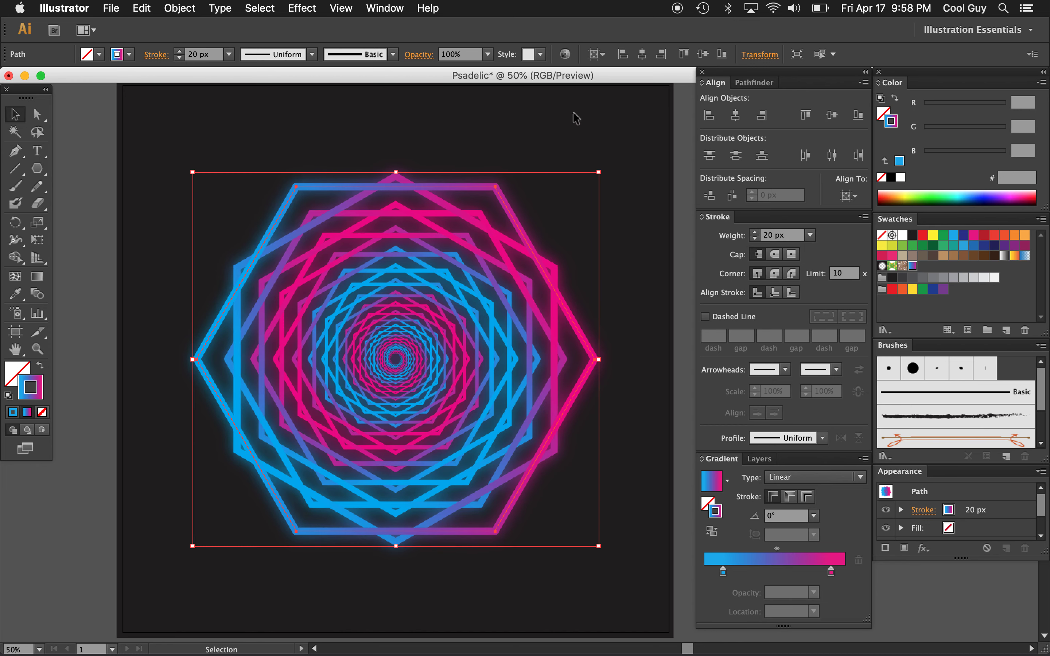
pyautogui.click(901, 179)
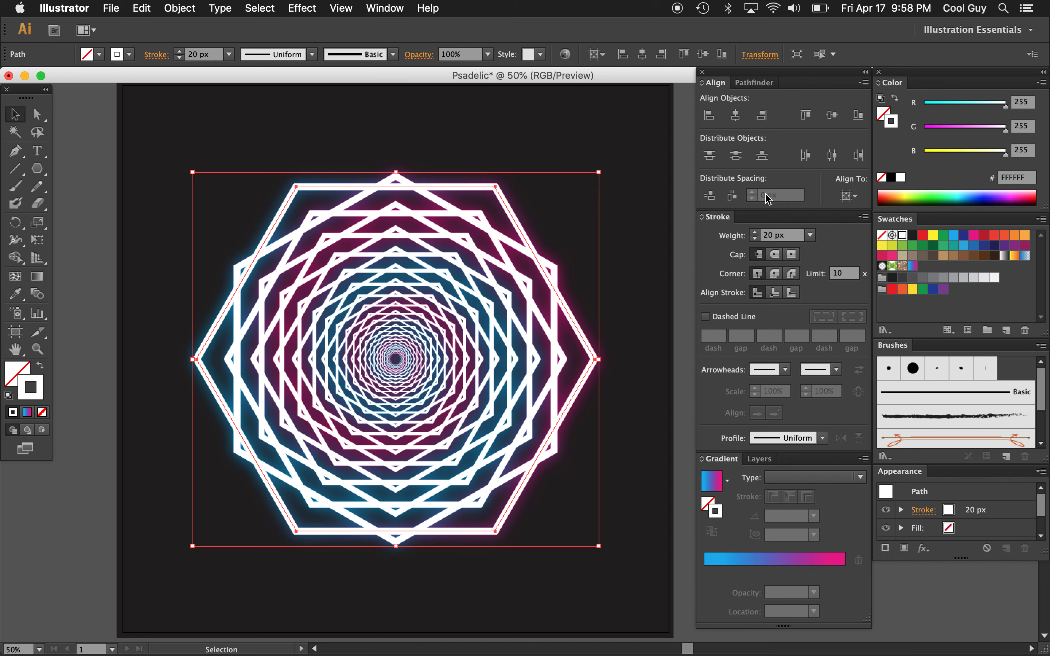
# - Reduce the white front pattern's stroke weight to 7 px, then clear the selection
pyautogui.click(787, 235)
pyautogui.press('Down')
pyautogui.press('Down')
pyautogui.press('Down')
pyautogui.press('Down')
pyautogui.press('Down')
pyautogui.press('Down')
pyautogui.press('Down')
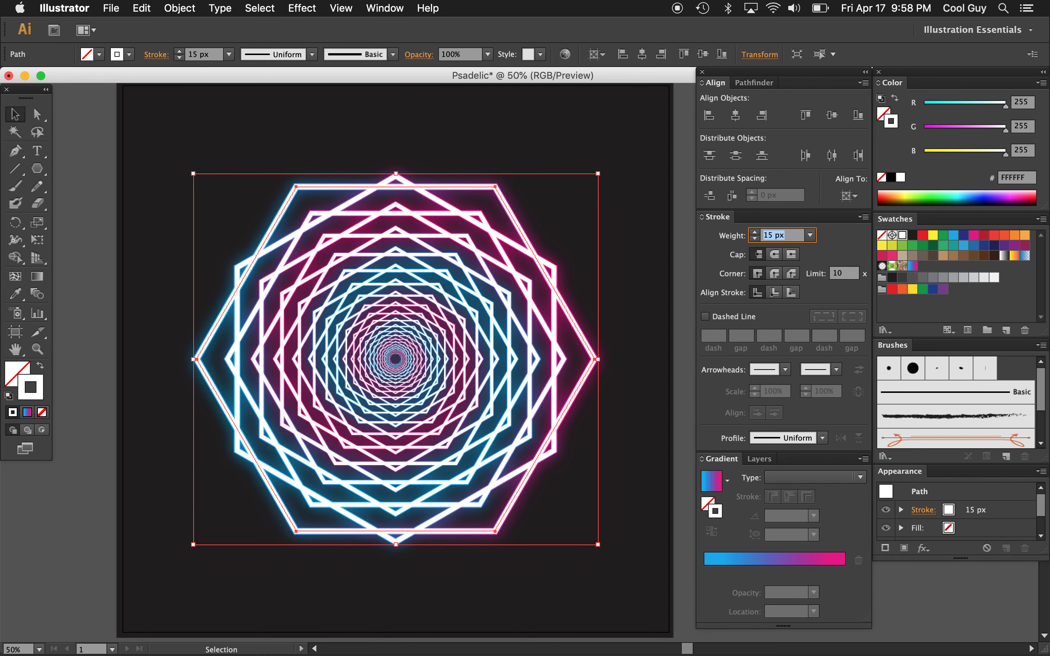
pyautogui.press('Down')
pyautogui.press('Down')
pyautogui.press('Down')
pyautogui.press('Down')
pyautogui.press('Down')
pyautogui.press('Down')
pyautogui.press('Down')
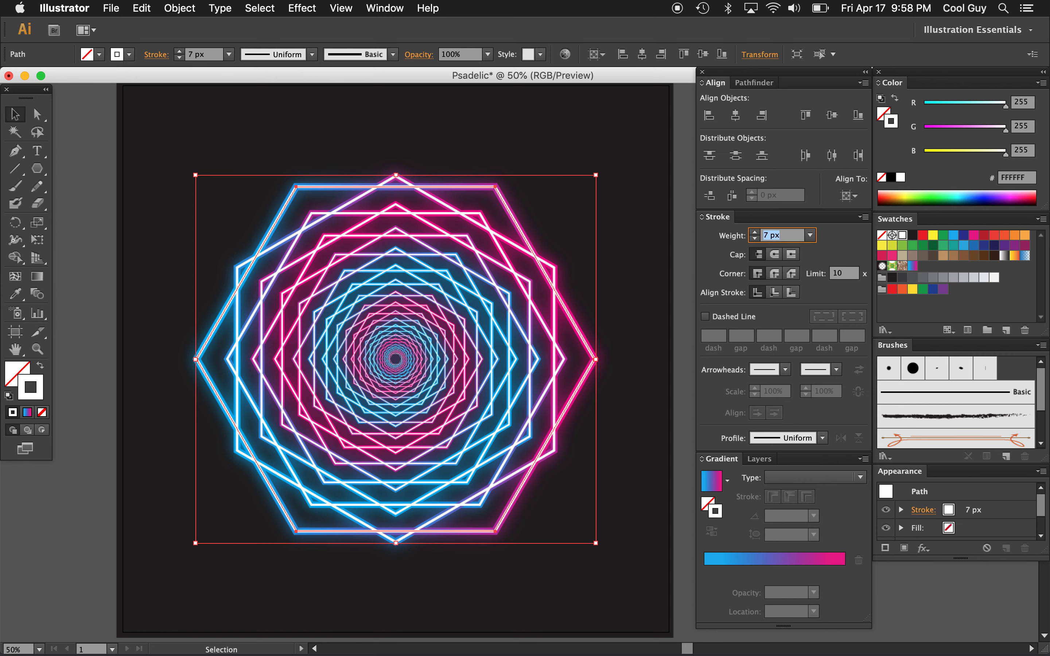
pyautogui.press('Up')
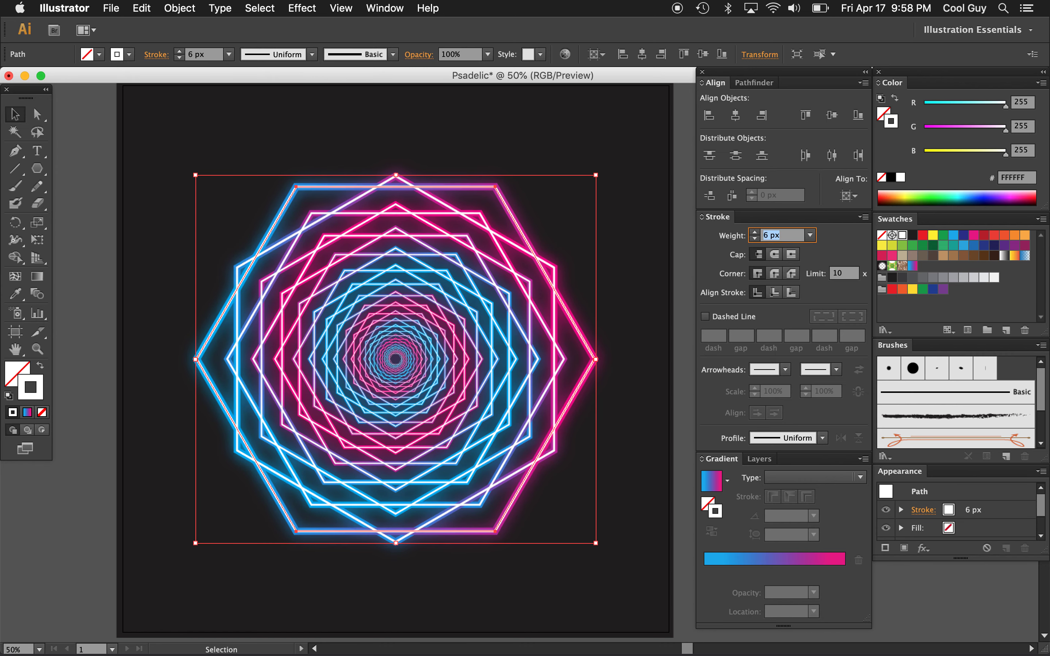
pyautogui.click(651, 295)
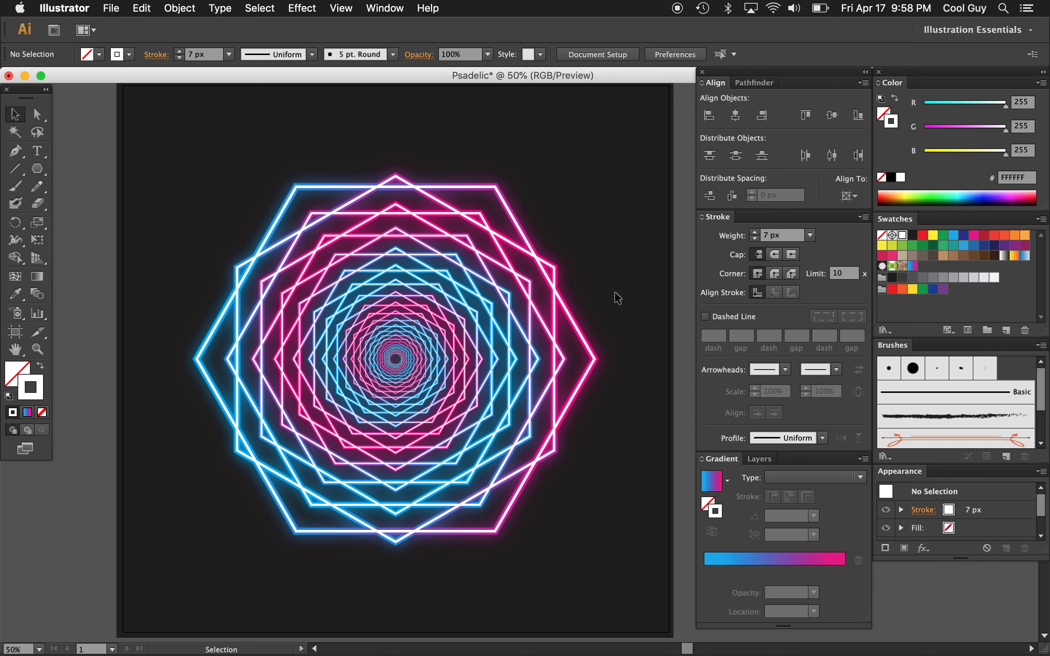
pyautogui.scroll(5, 607, 302)
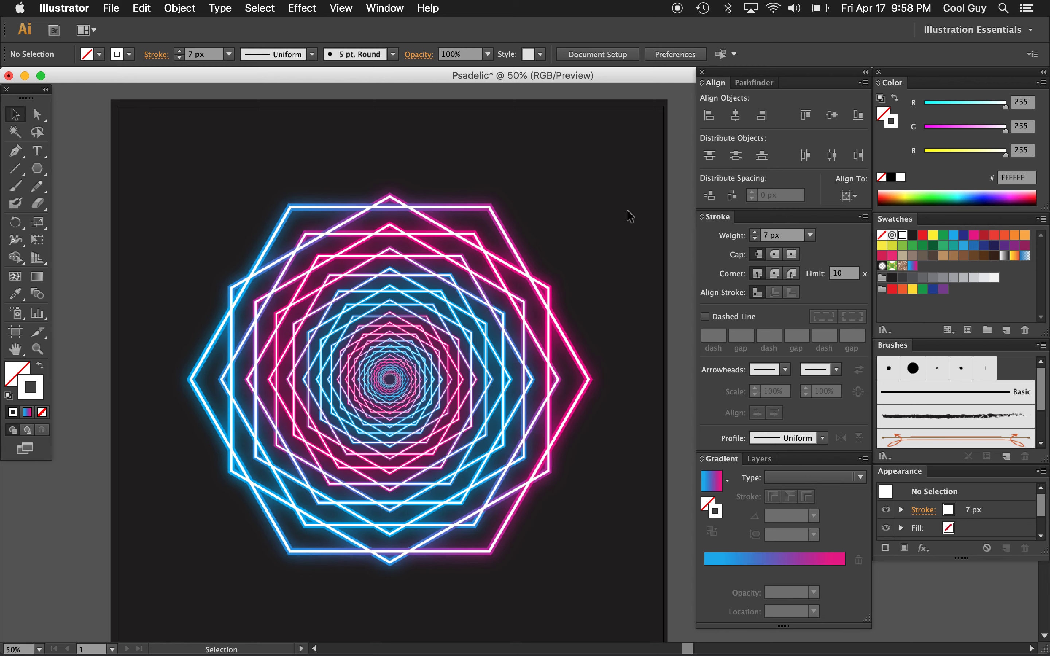
pyautogui.scroll(-3, 627, 211)
pyautogui.hscroll(-3, 627, 211)
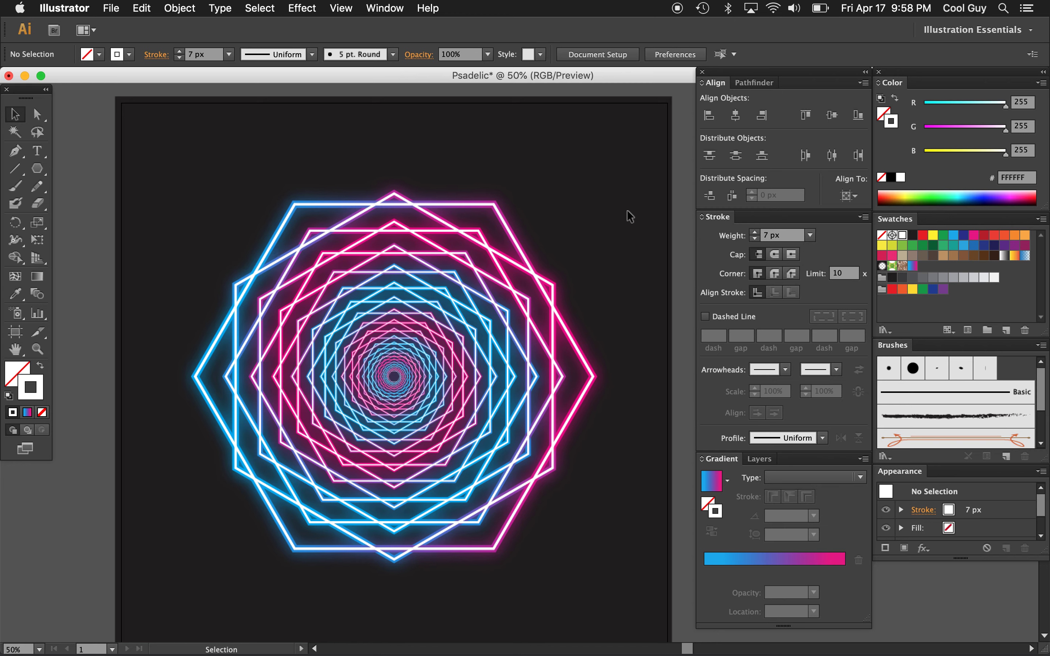